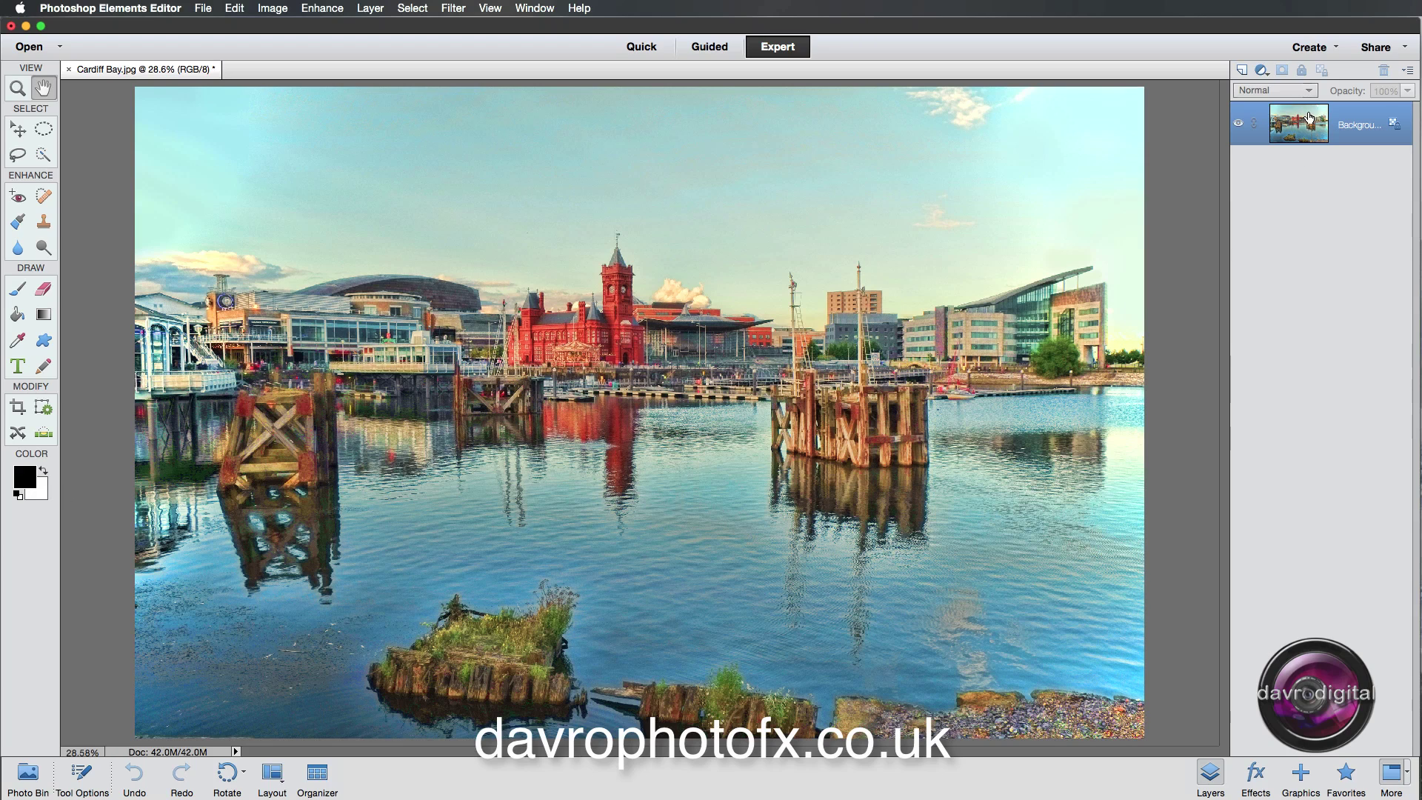
Add a Layer 1 filled with white over the photo, then an empty Layer 2 above it
{"action": "left_click", "coordinate": [1242, 71]}
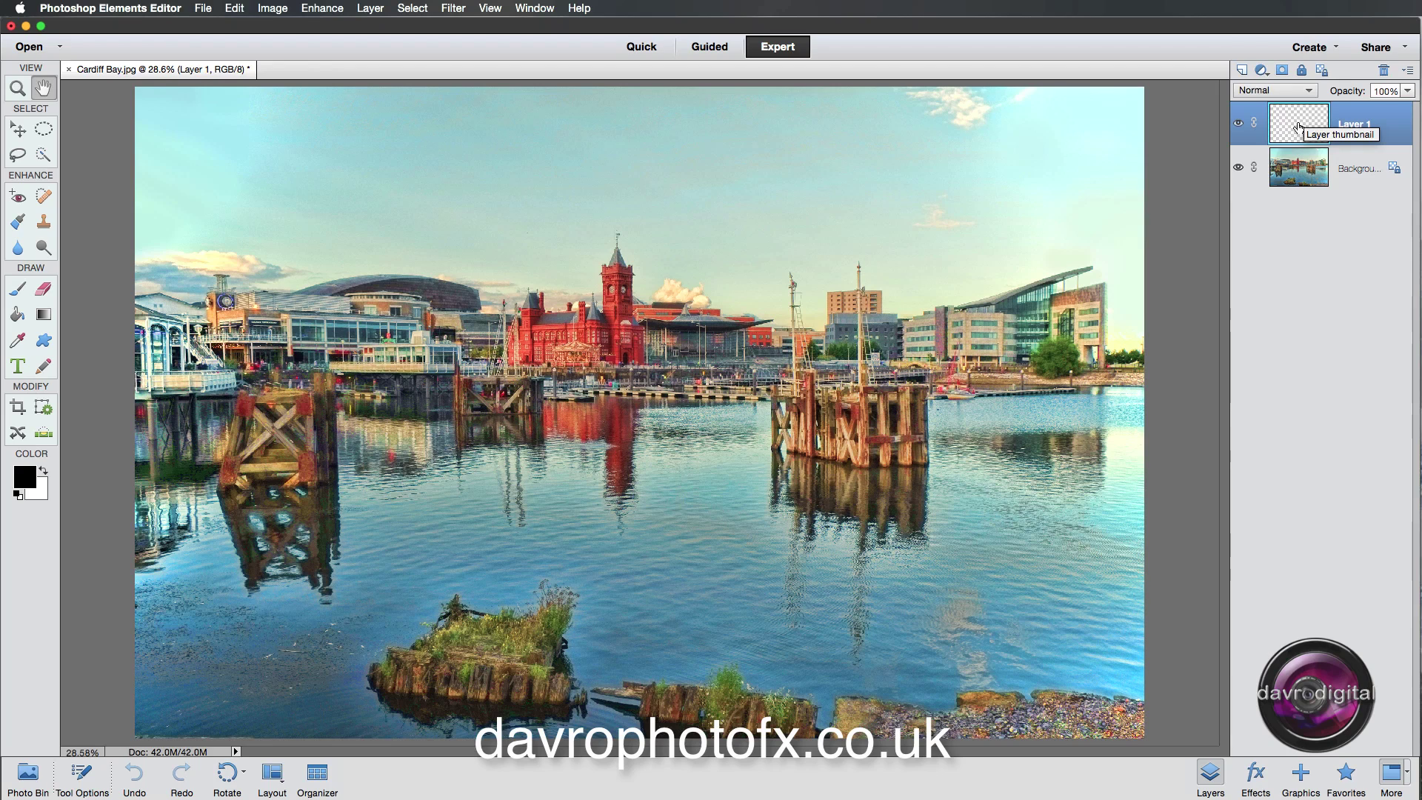
{"action": "left_click", "coordinate": [234, 9]}
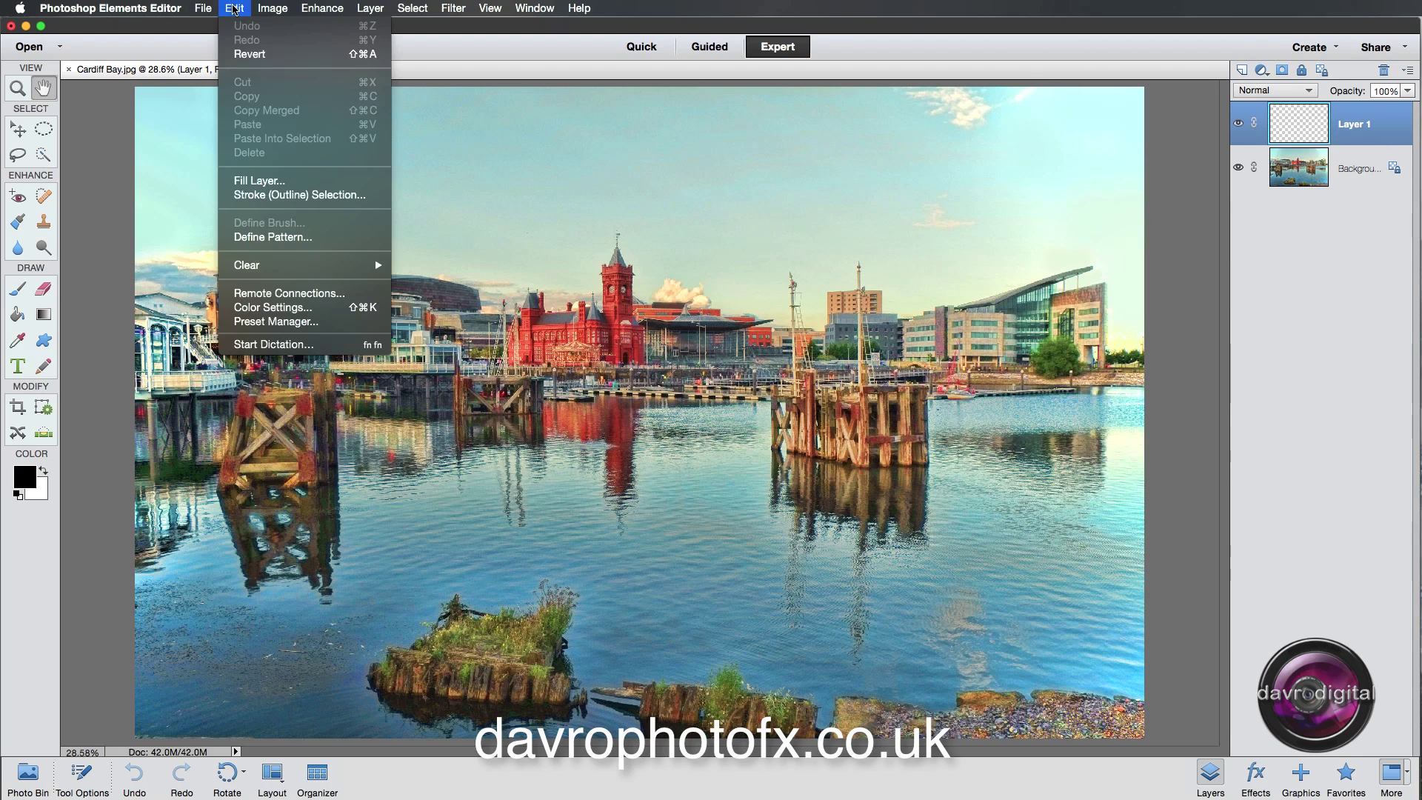
{"action": "left_click", "coordinate": [247, 182]}
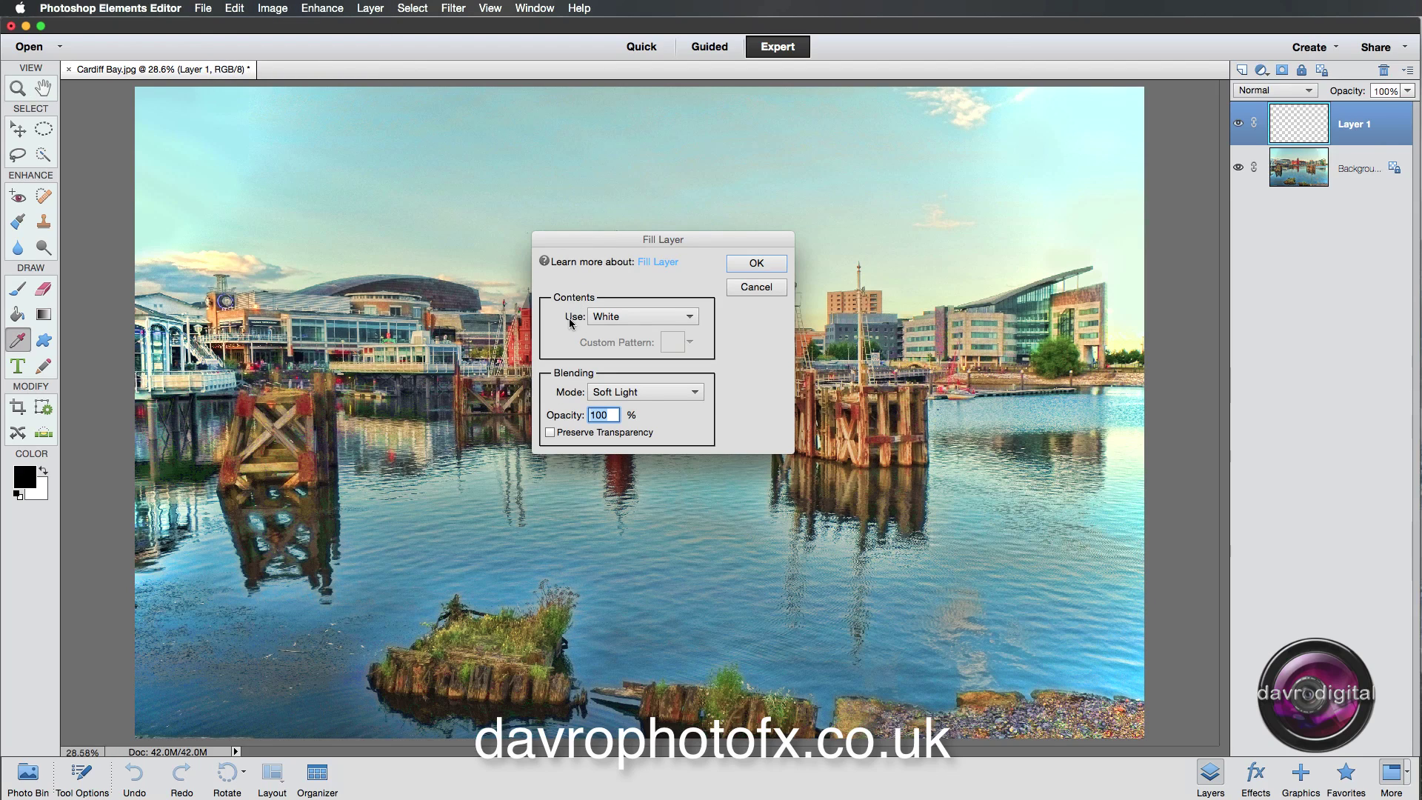
{"action": "left_click", "coordinate": [620, 317]}
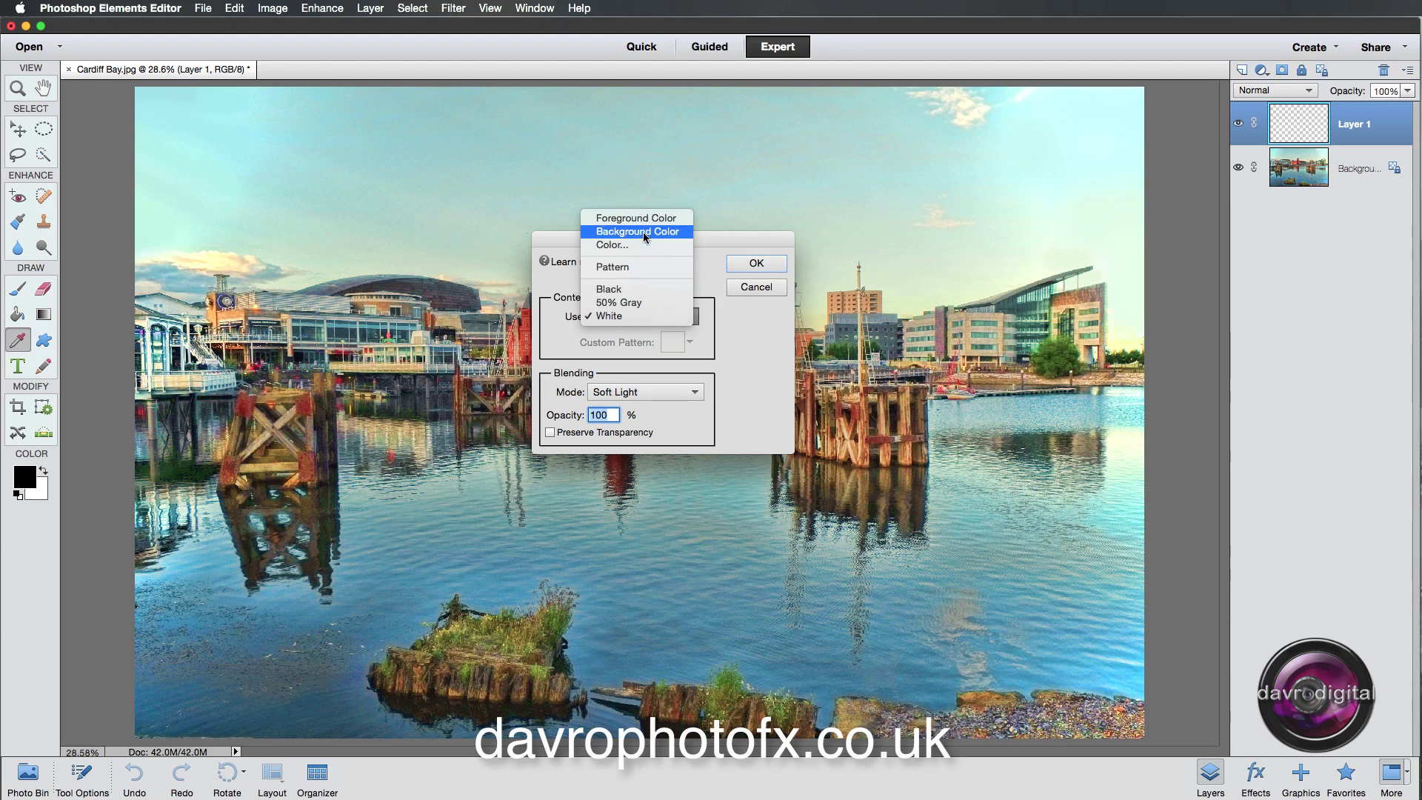
{"action": "left_click", "coordinate": [644, 314]}
{"action": "left_click", "coordinate": [753, 263]}
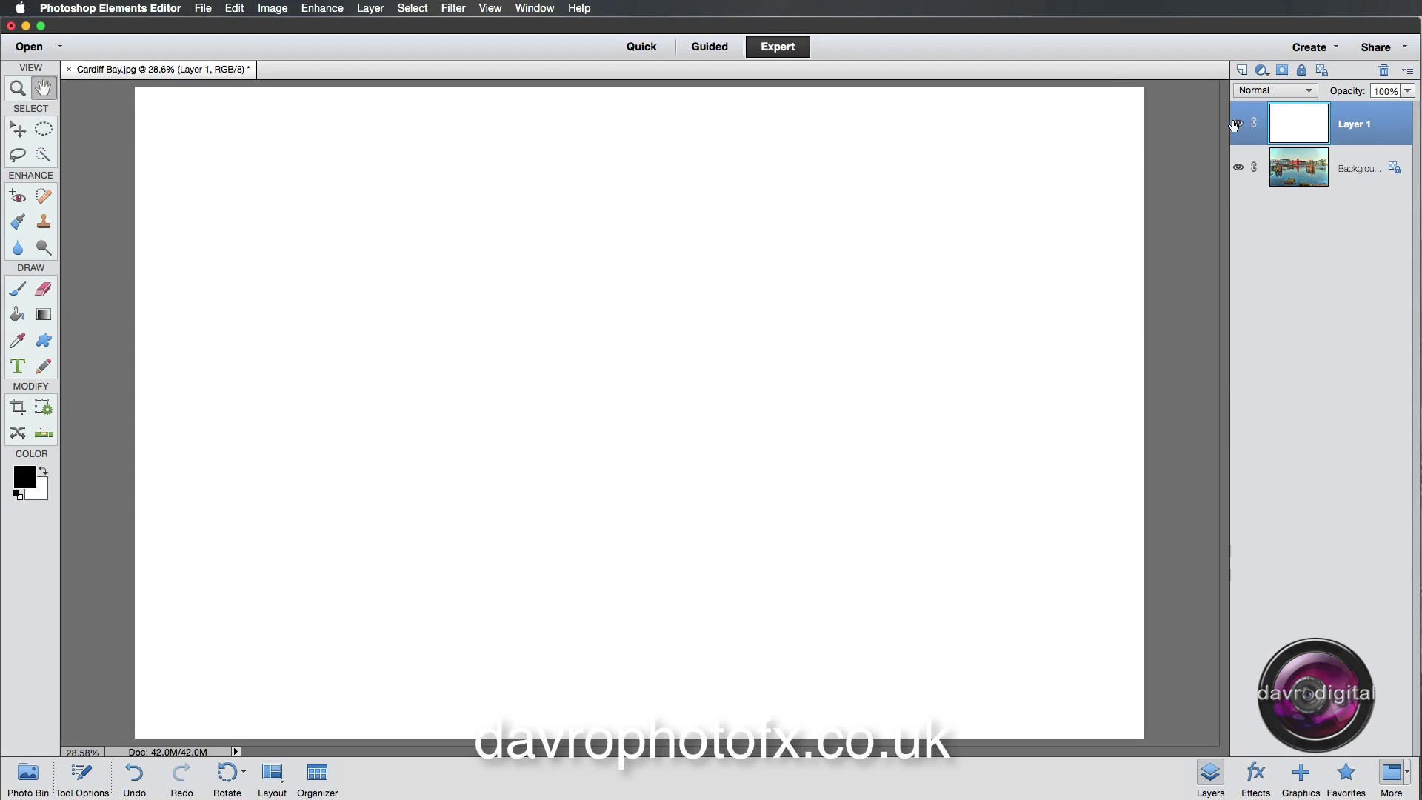
{"action": "left_click", "coordinate": [1241, 72]}
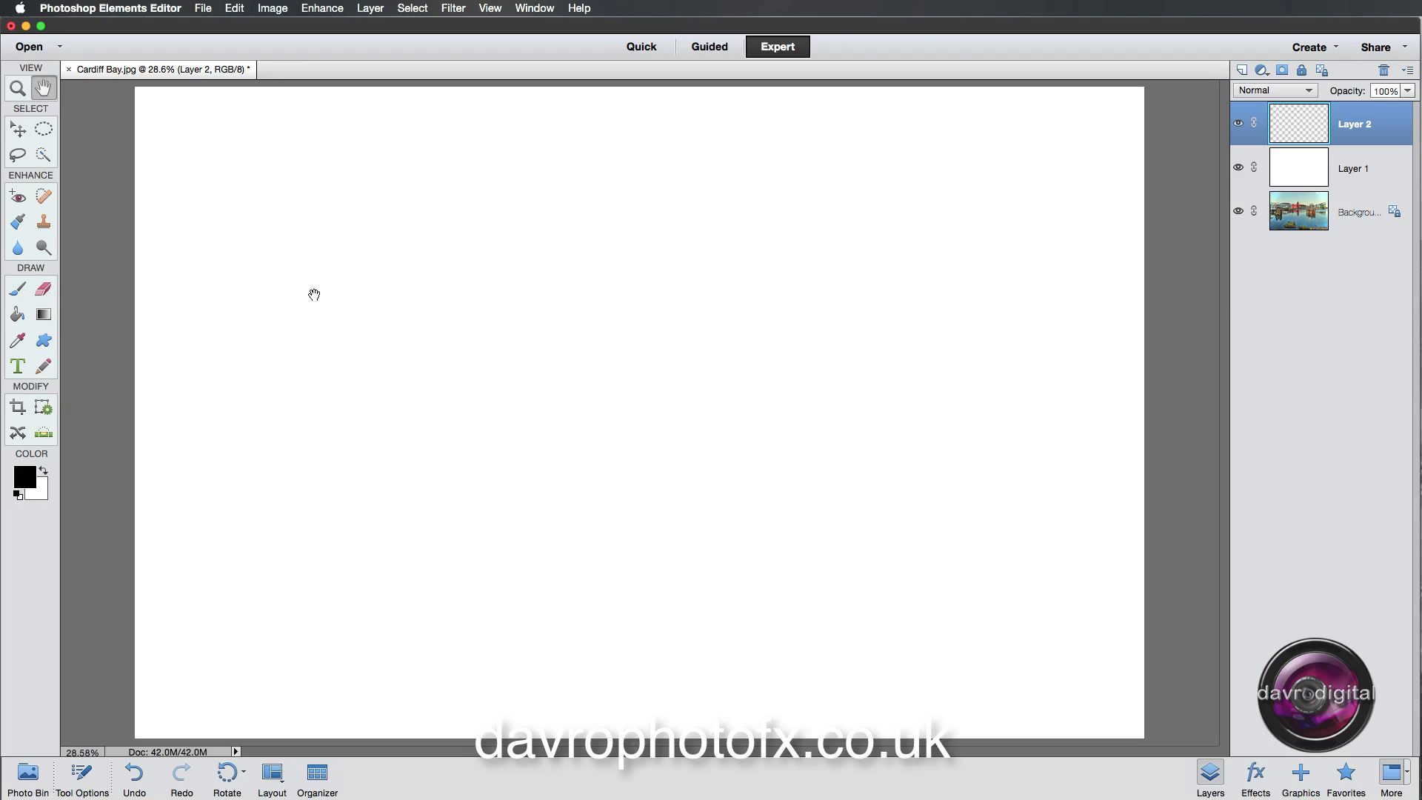
Switch to the Brush tool and choose the 59 px scatter brush from the Default Brushes
{"action": "key", "text": "b"}
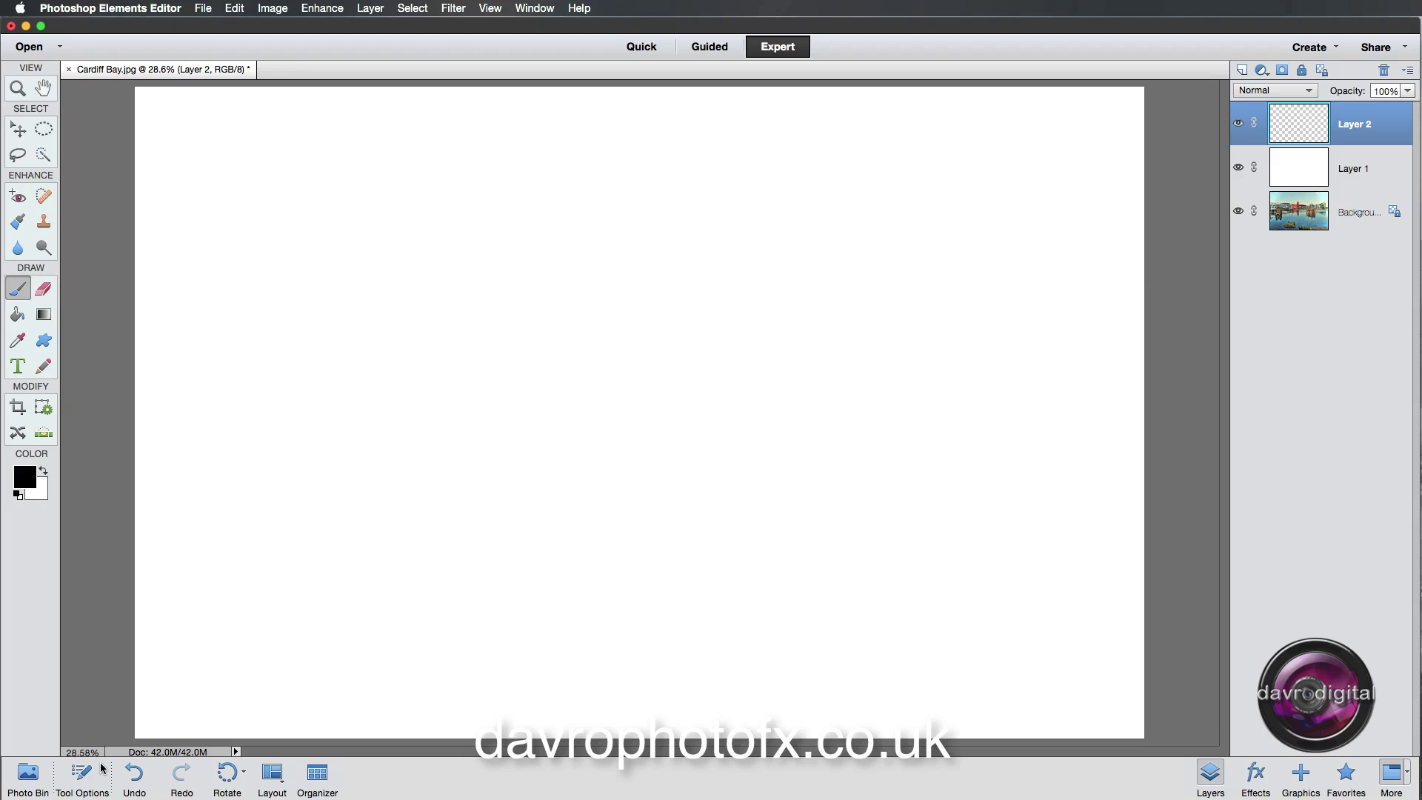
{"action": "left_click", "coordinate": [81, 777]}
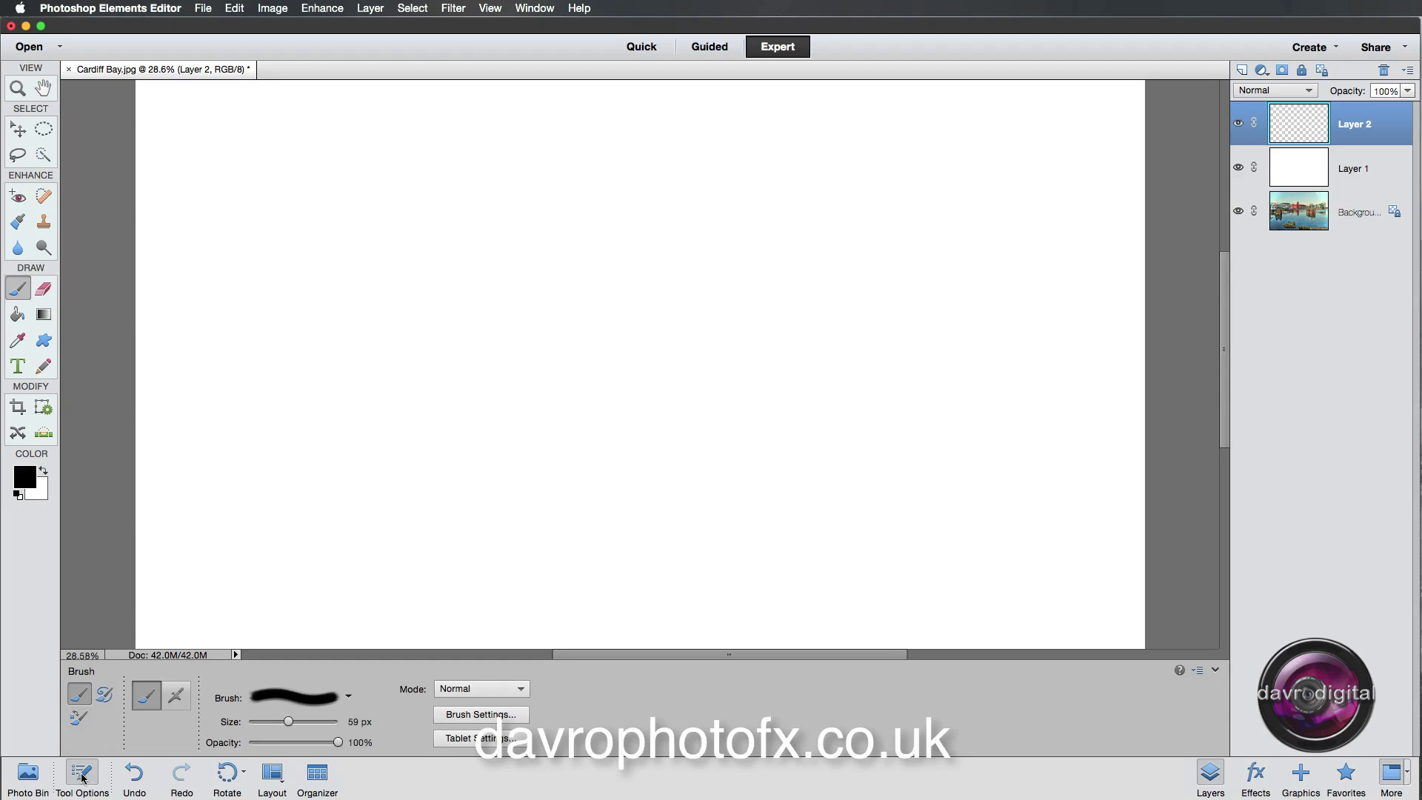
{"action": "left_click", "coordinate": [291, 701]}
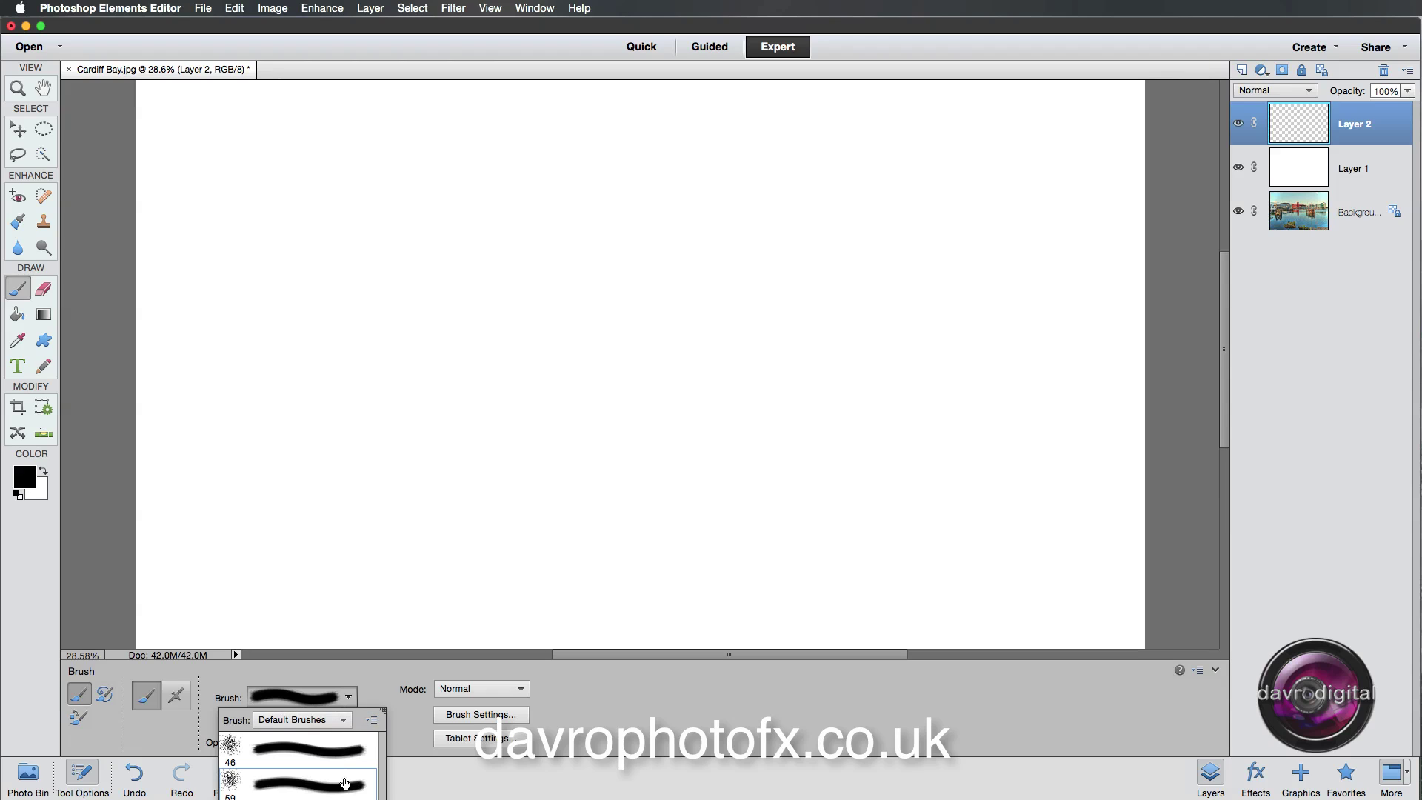
{"action": "left_click", "coordinate": [379, 687]}
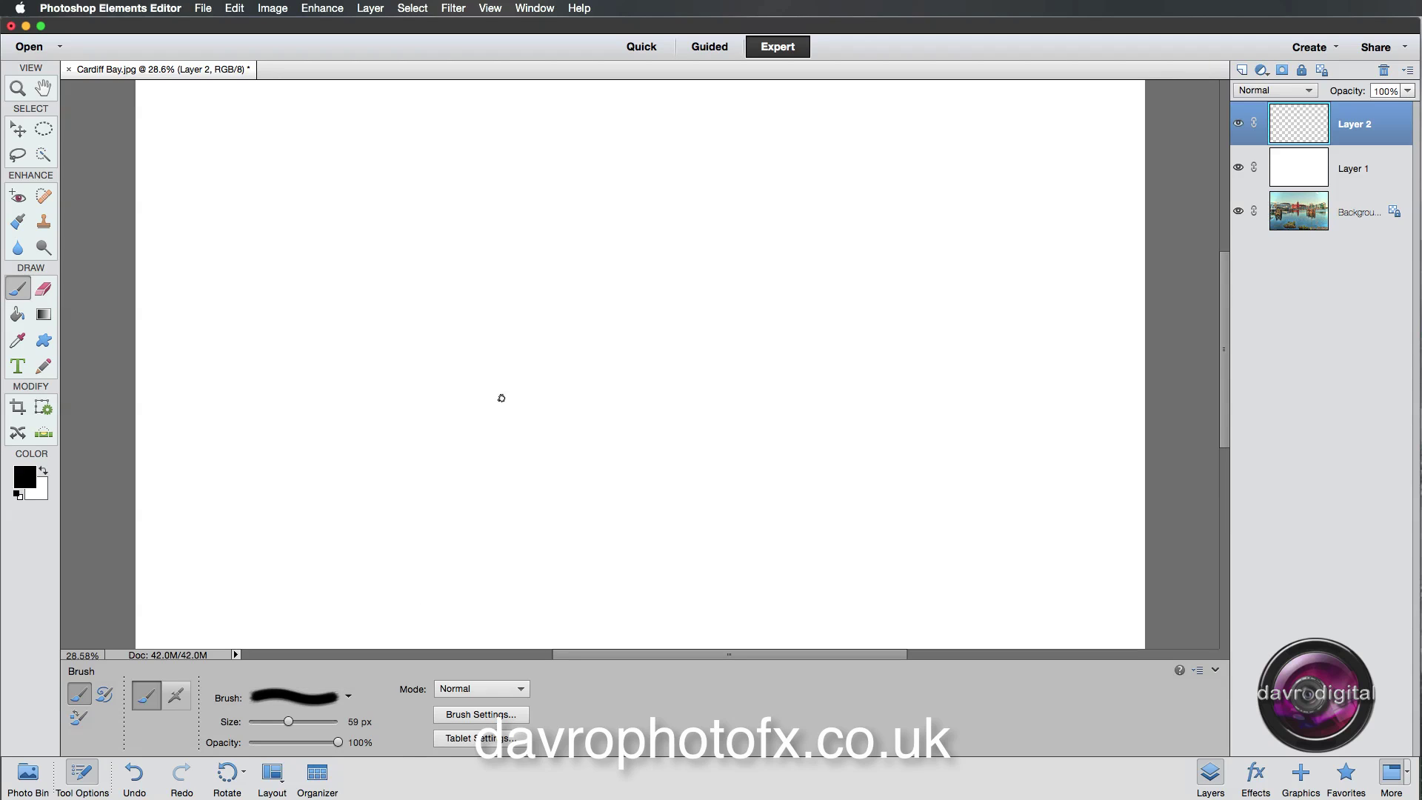
{"action": "left_click", "coordinate": [530, 342]}
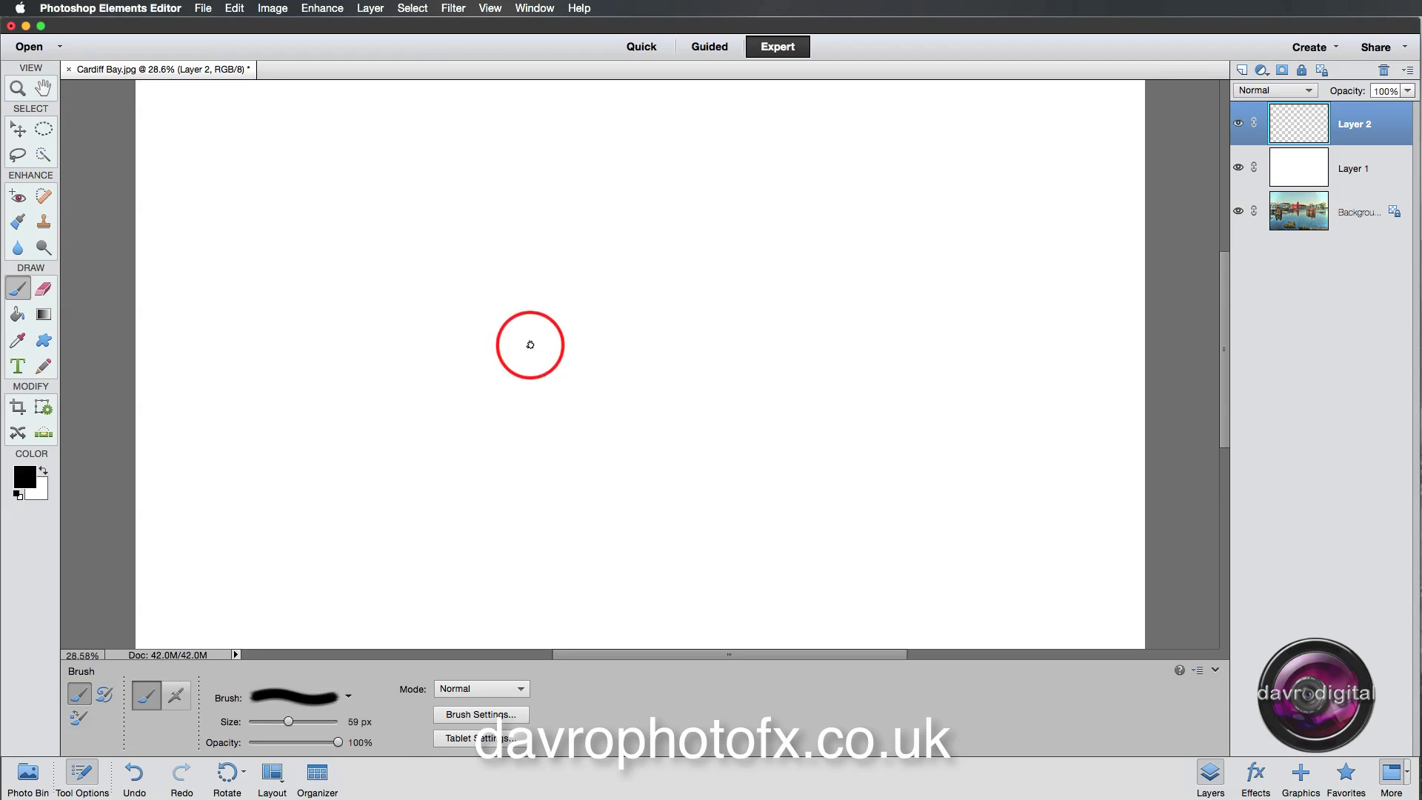
{"action": "right_click", "coordinate": [531, 343]}
{"action": "scroll", "coordinate": [534, 294], "scroll_direction": "down", "scroll_amount": 5}
{"action": "scroll", "coordinate": [534, 295], "scroll_direction": "down", "scroll_amount": 6}
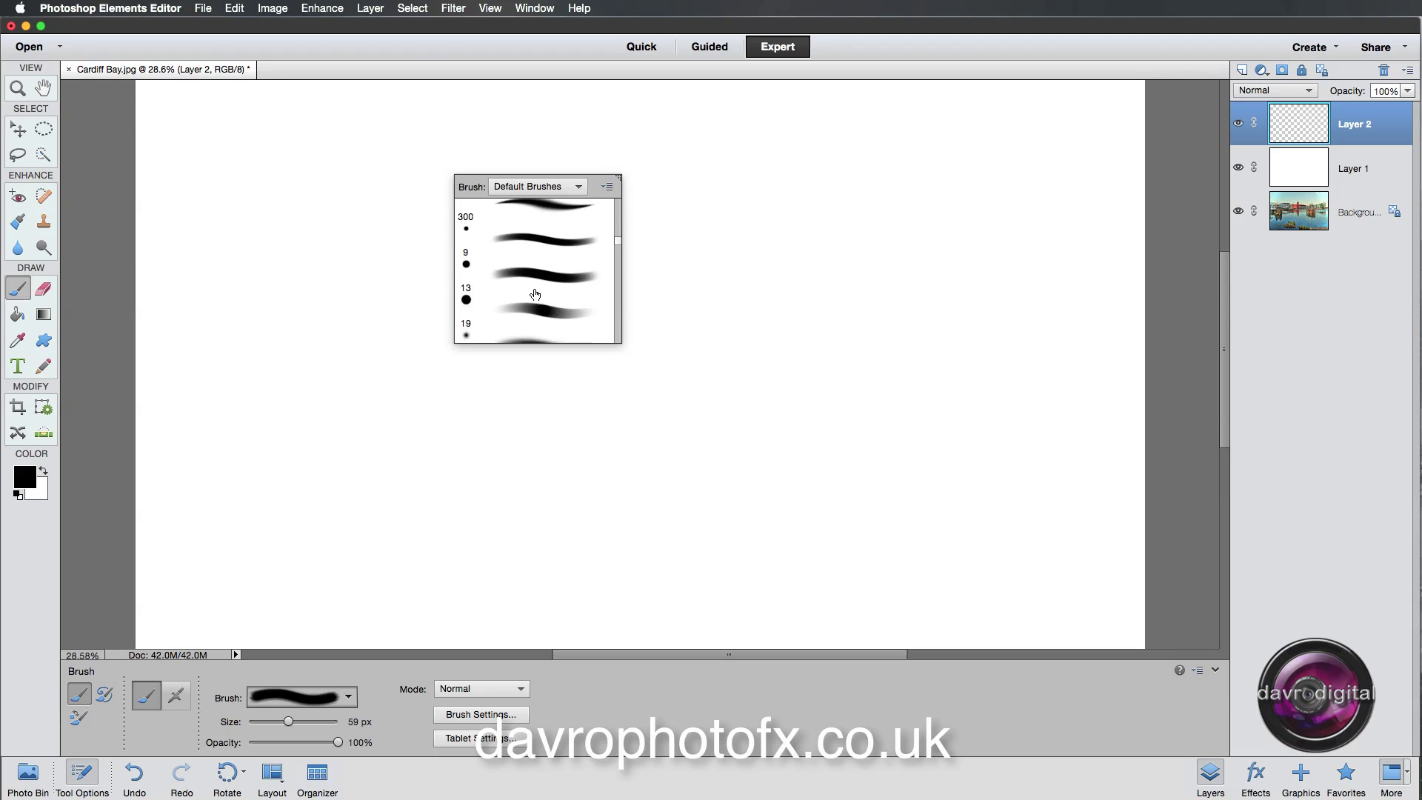
{"action": "scroll", "coordinate": [535, 293], "scroll_direction": "down", "scroll_amount": 4}
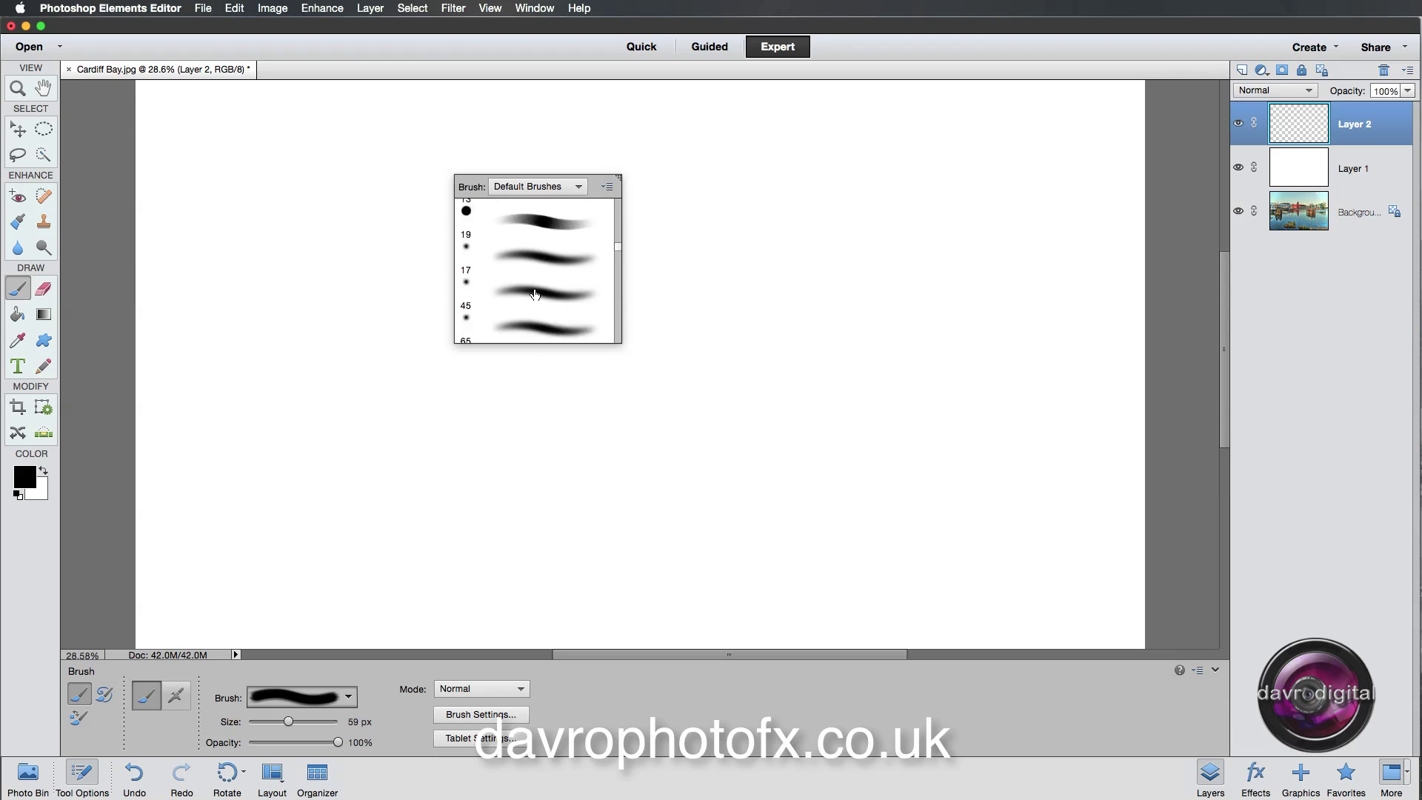
{"action": "scroll", "coordinate": [535, 294], "scroll_direction": "down", "scroll_amount": 5}
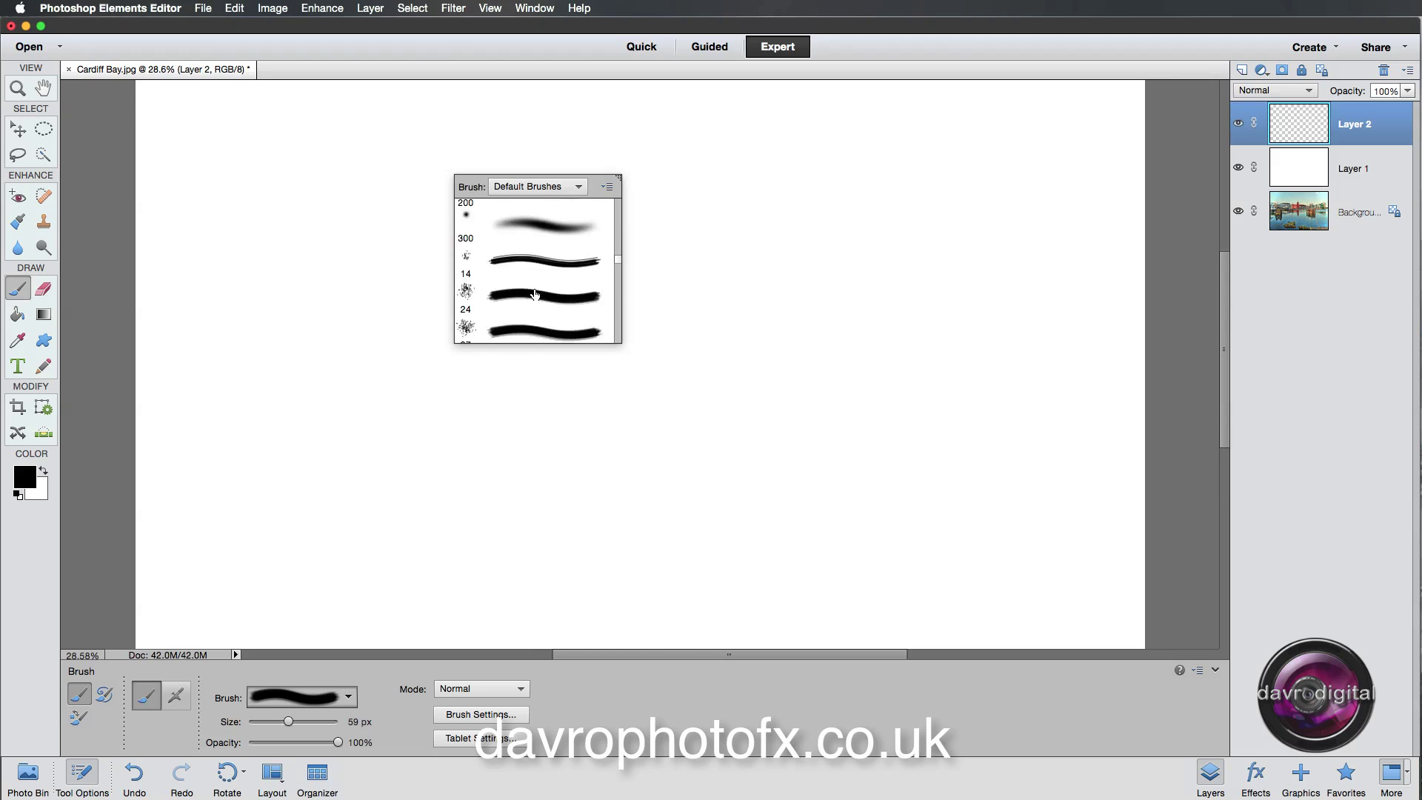
{"action": "scroll", "coordinate": [535, 294], "scroll_direction": "down", "scroll_amount": 3}
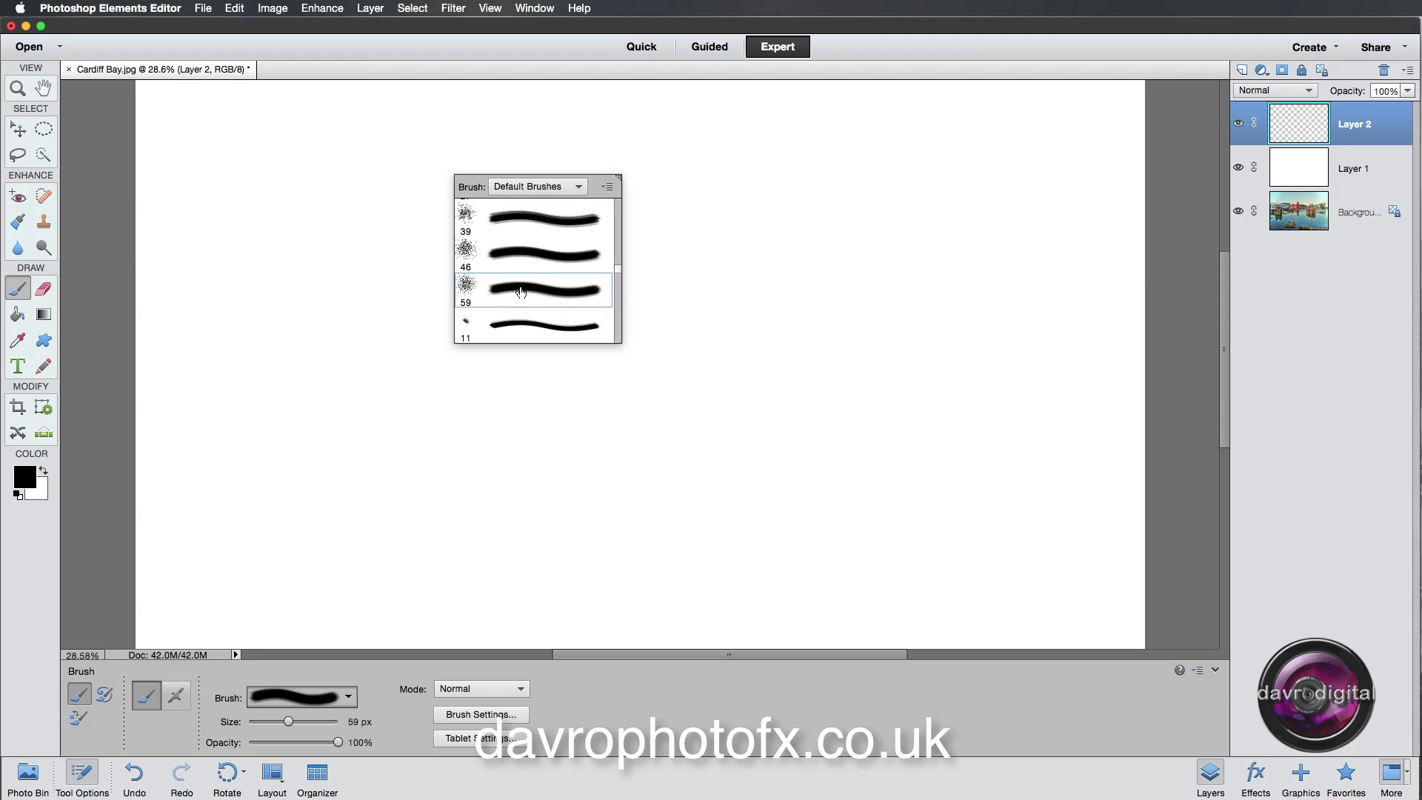
Set the brush size to 250 px and paint a thick black band across the canvas top
{"action": "left_click", "coordinate": [662, 287]}
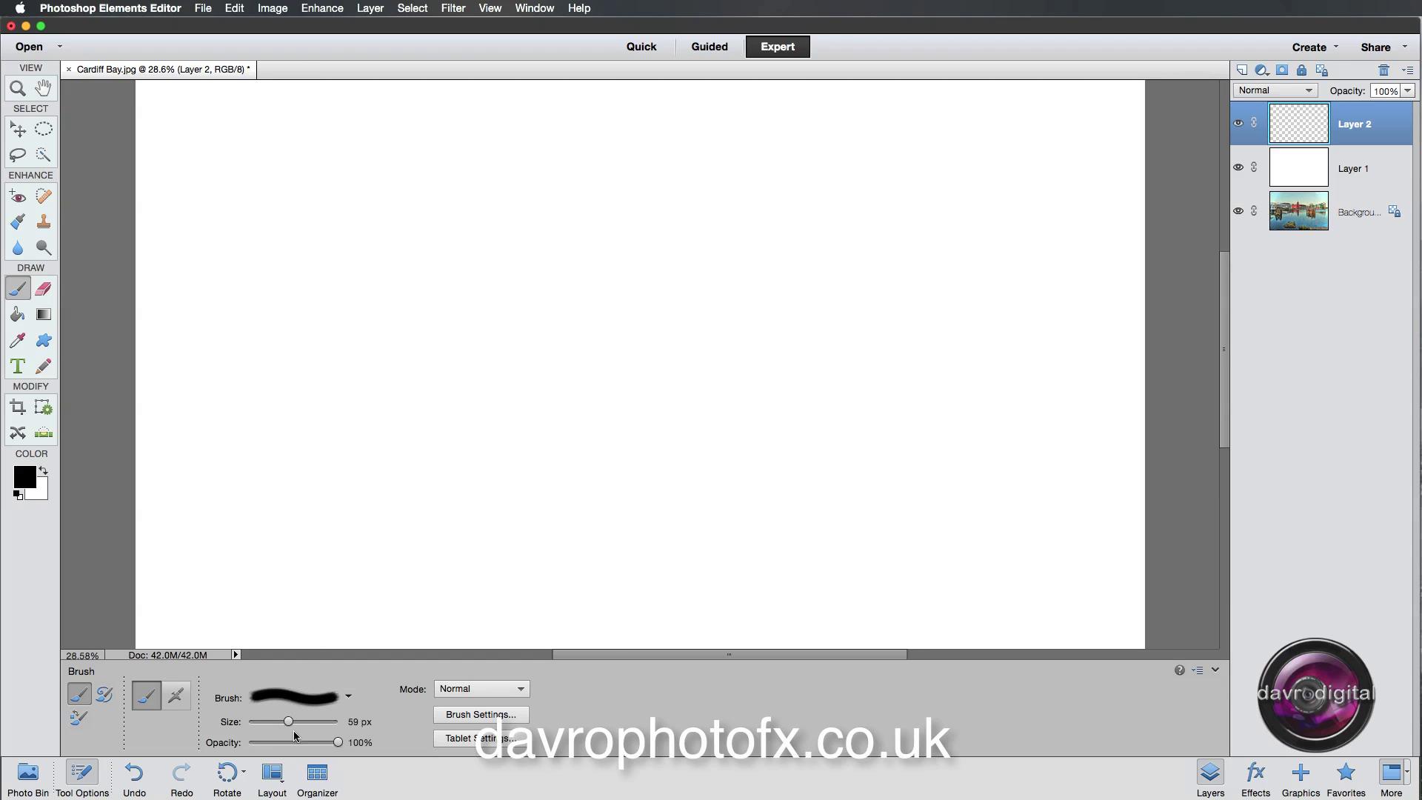
{"action": "left_click_drag", "start_coordinate": [292, 717], "coordinate": [304, 722]}
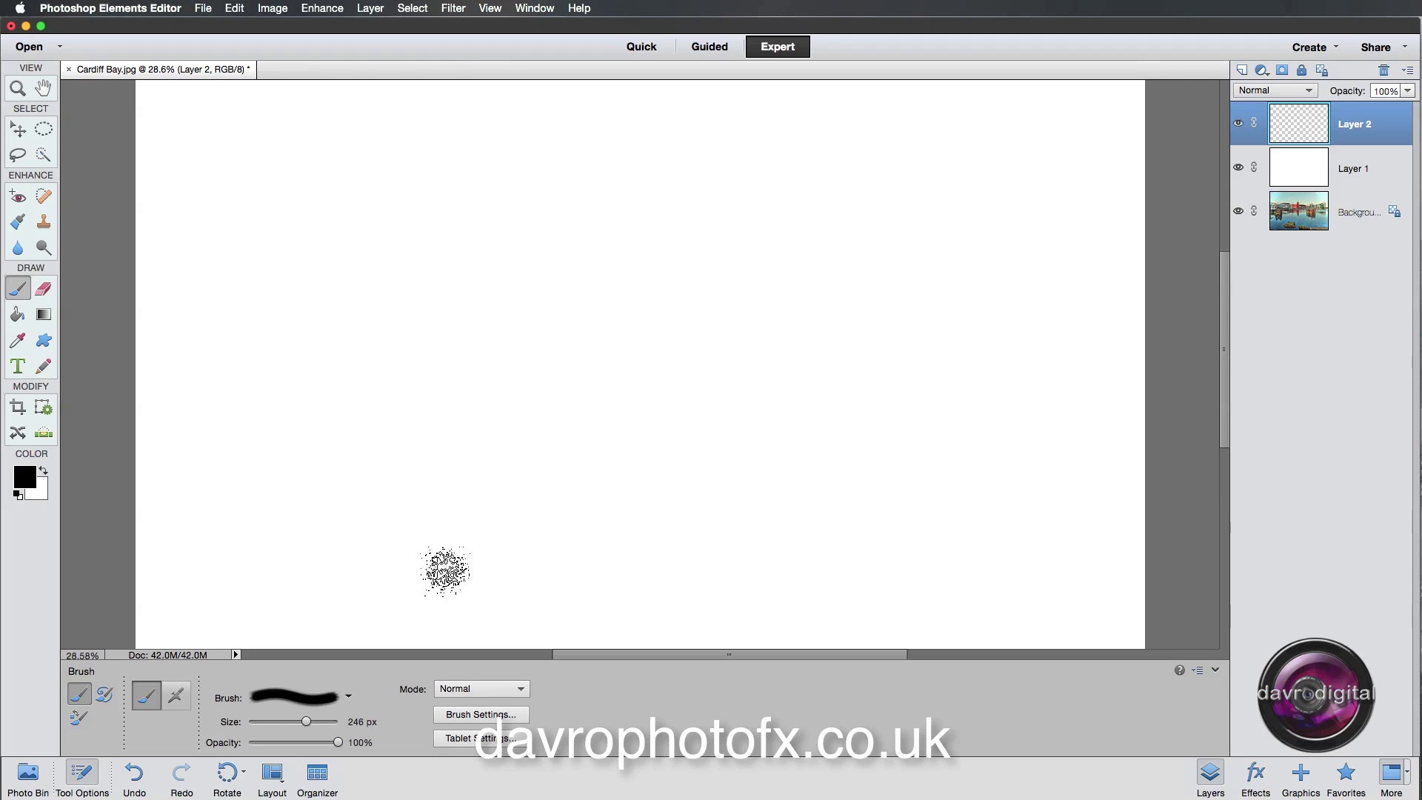
{"action": "scroll", "coordinate": [511, 411], "scroll_direction": "down", "scroll_amount": 1}
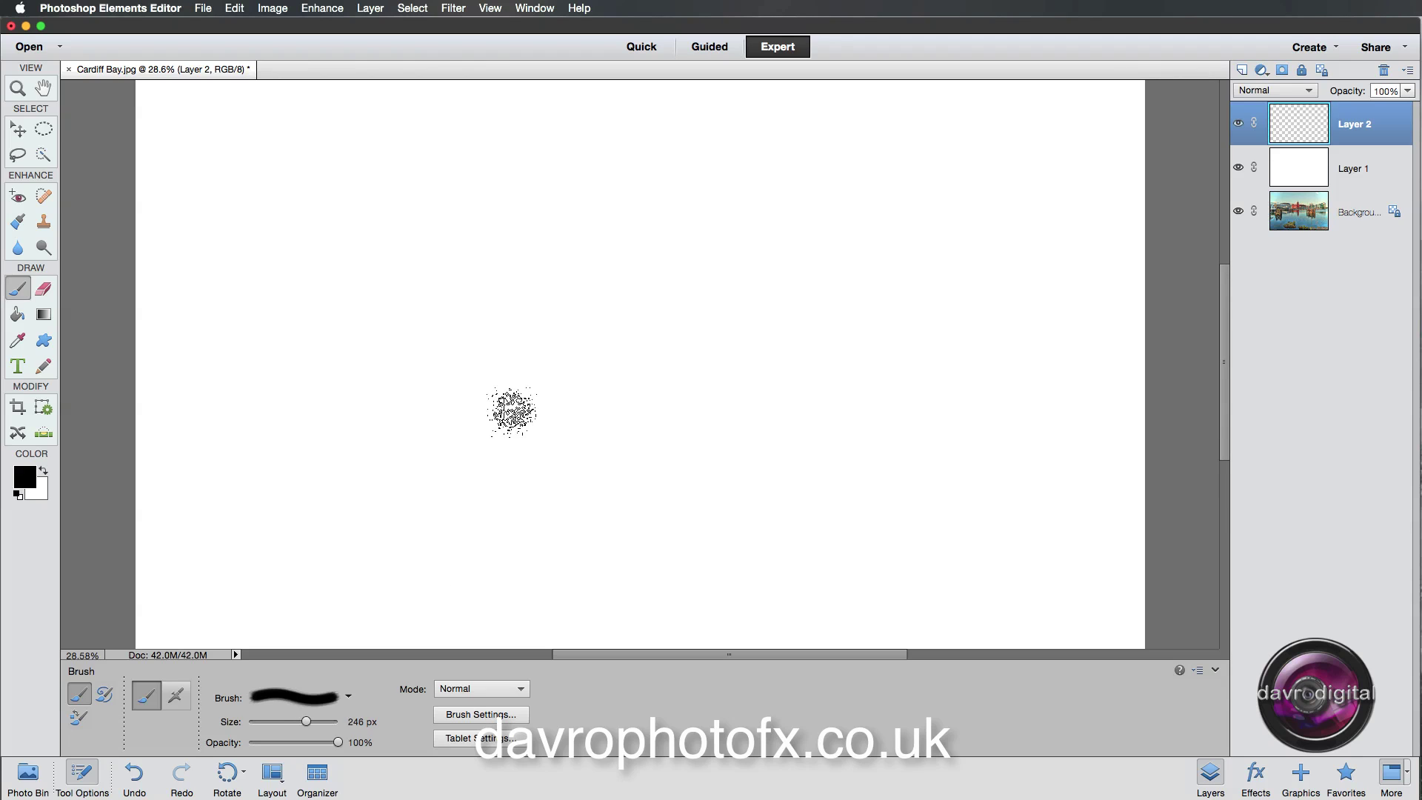
{"action": "key", "text": "bracketright"}
{"action": "key", "text": "bracketright"}
{"action": "key", "text": "bracketright"}
{"action": "key", "text": "bracketright"}
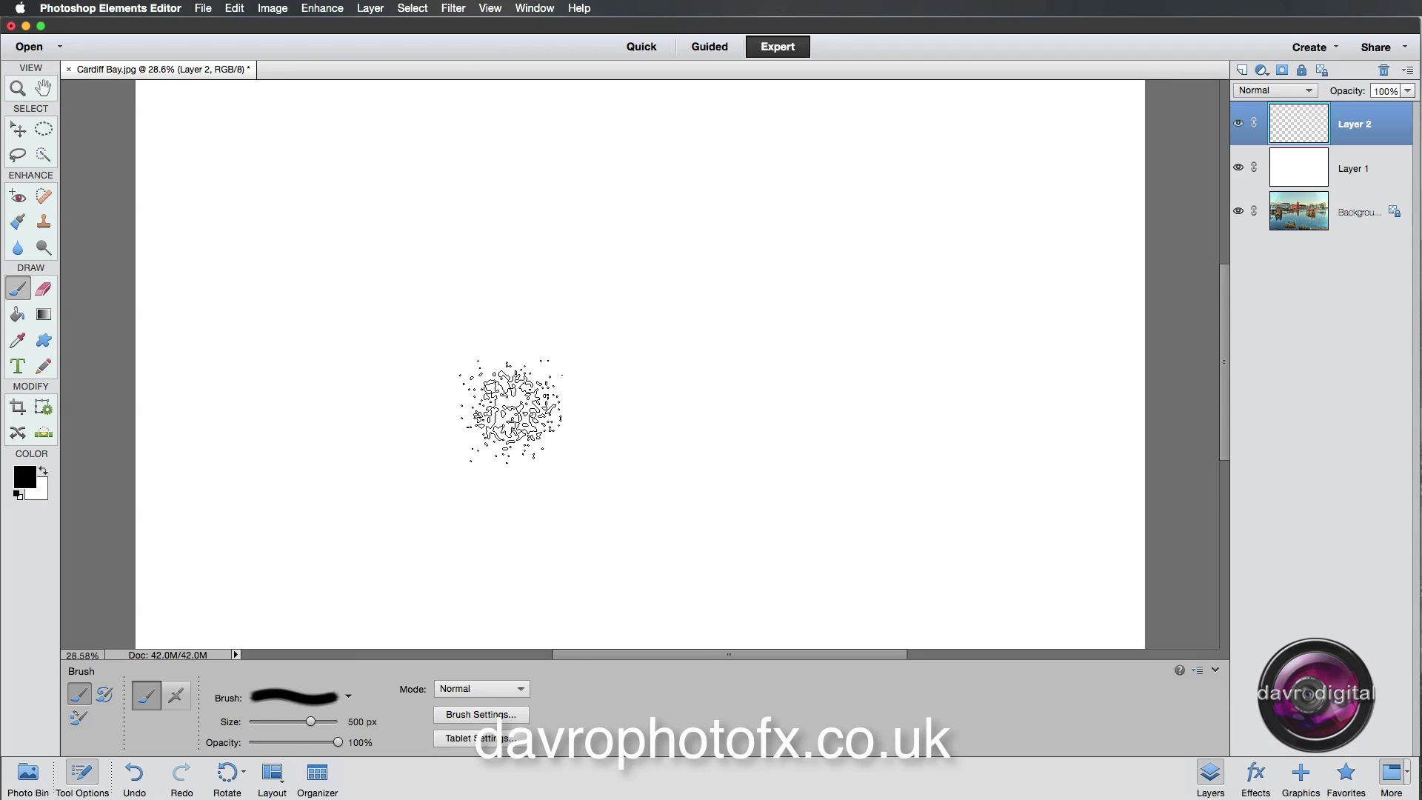
{"action": "key", "text": "bracketright"}
{"action": "key", "text": "bracketleft"}
{"action": "key", "text": "bracketleft"}
{"action": "key", "text": "bracketleft"}
{"action": "key", "text": "bracketleft"}
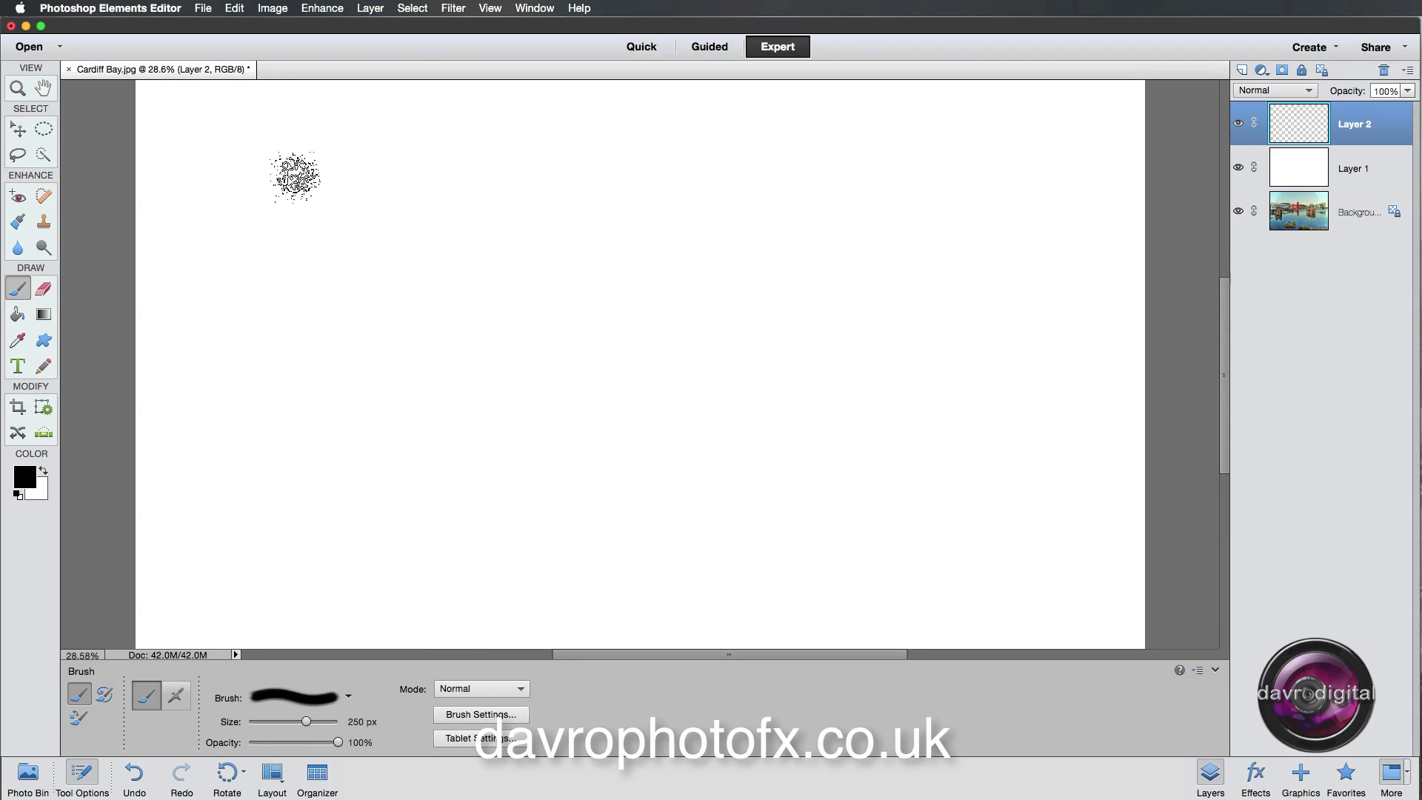
{"action": "left_click_drag", "start_coordinate": [291, 173], "coordinate": [763, 169]}
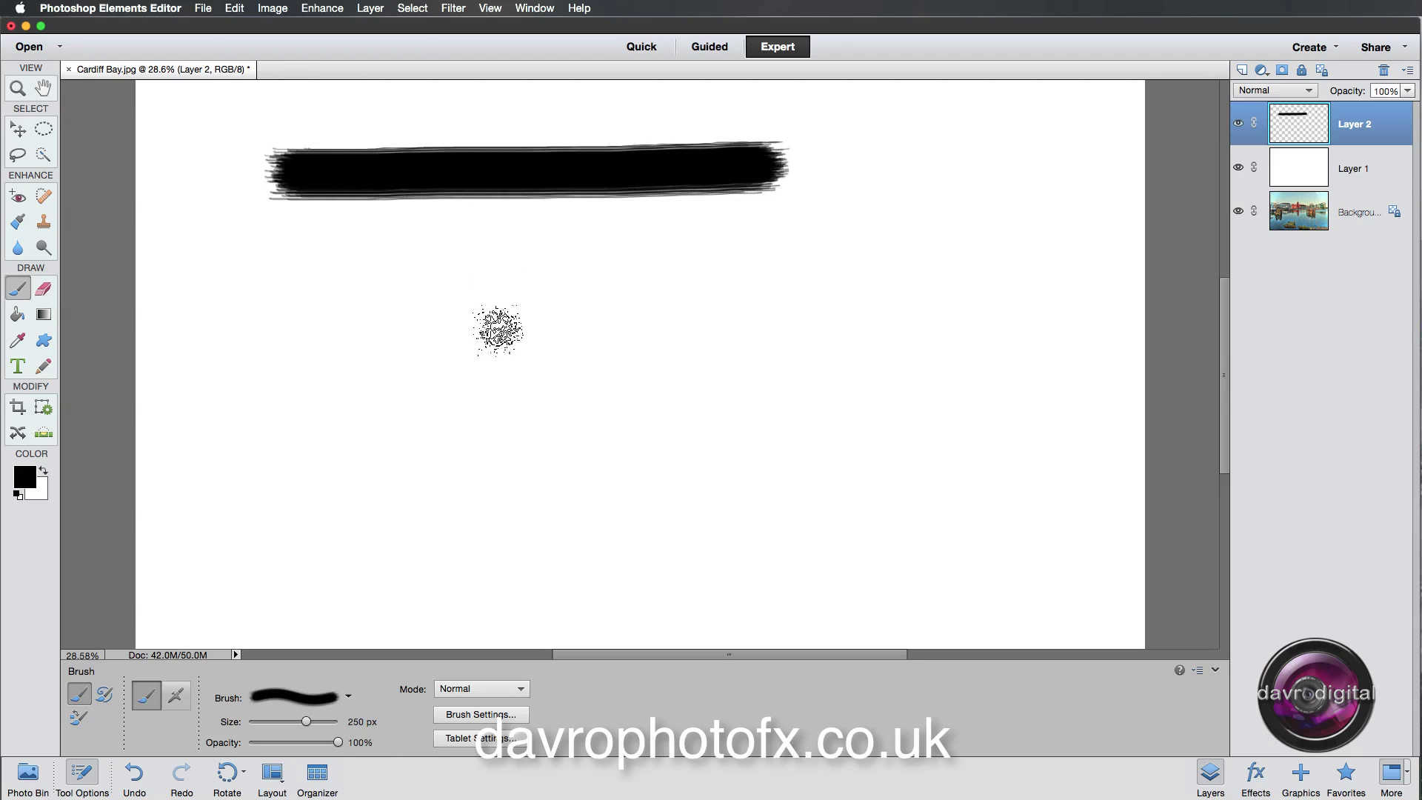
Give the brush 4% scatter and 18% spacing for a grainy texture
{"action": "left_click", "coordinate": [461, 712]}
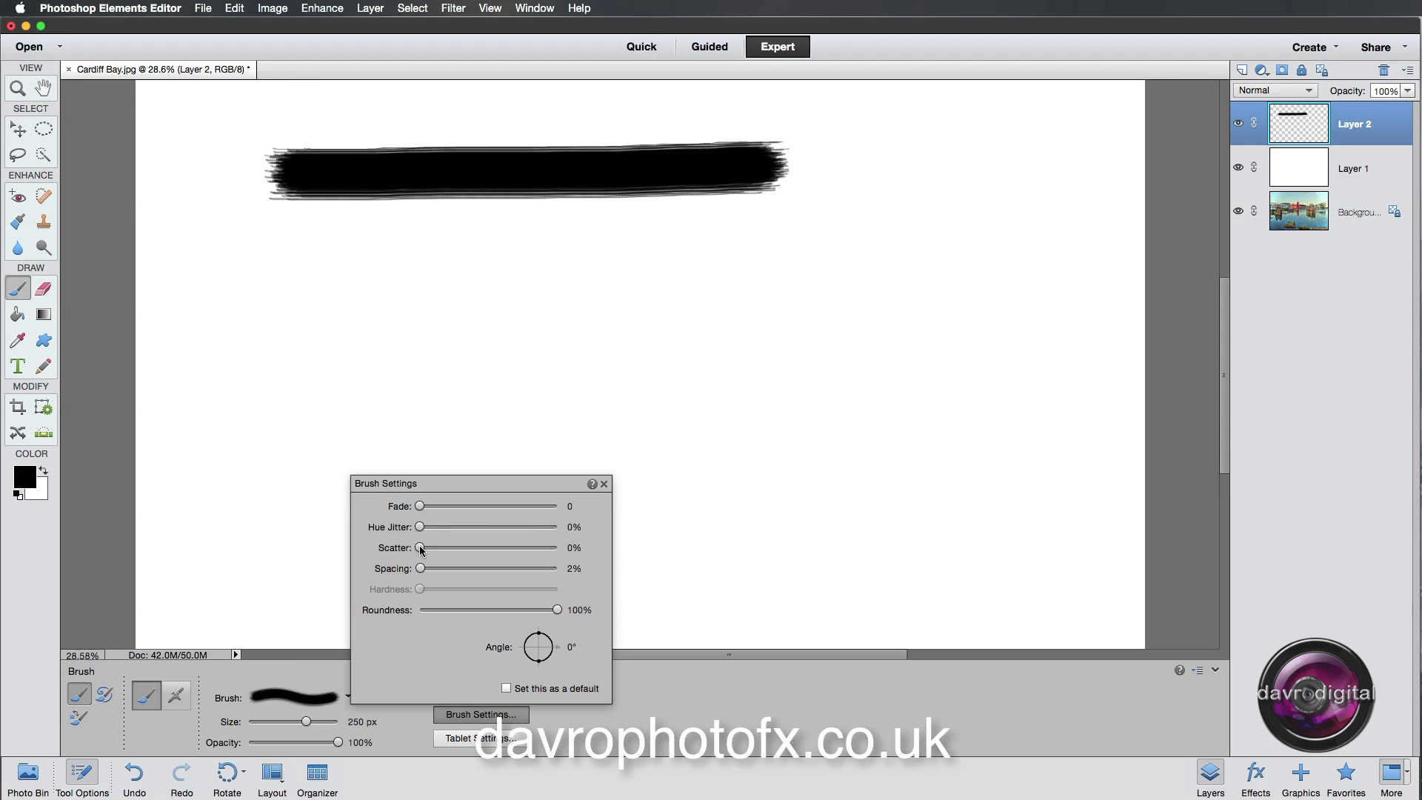
{"action": "left_click_drag", "start_coordinate": [421, 550], "coordinate": [426, 550]}
{"action": "left_click_drag", "start_coordinate": [419, 571], "coordinate": [441, 572]}
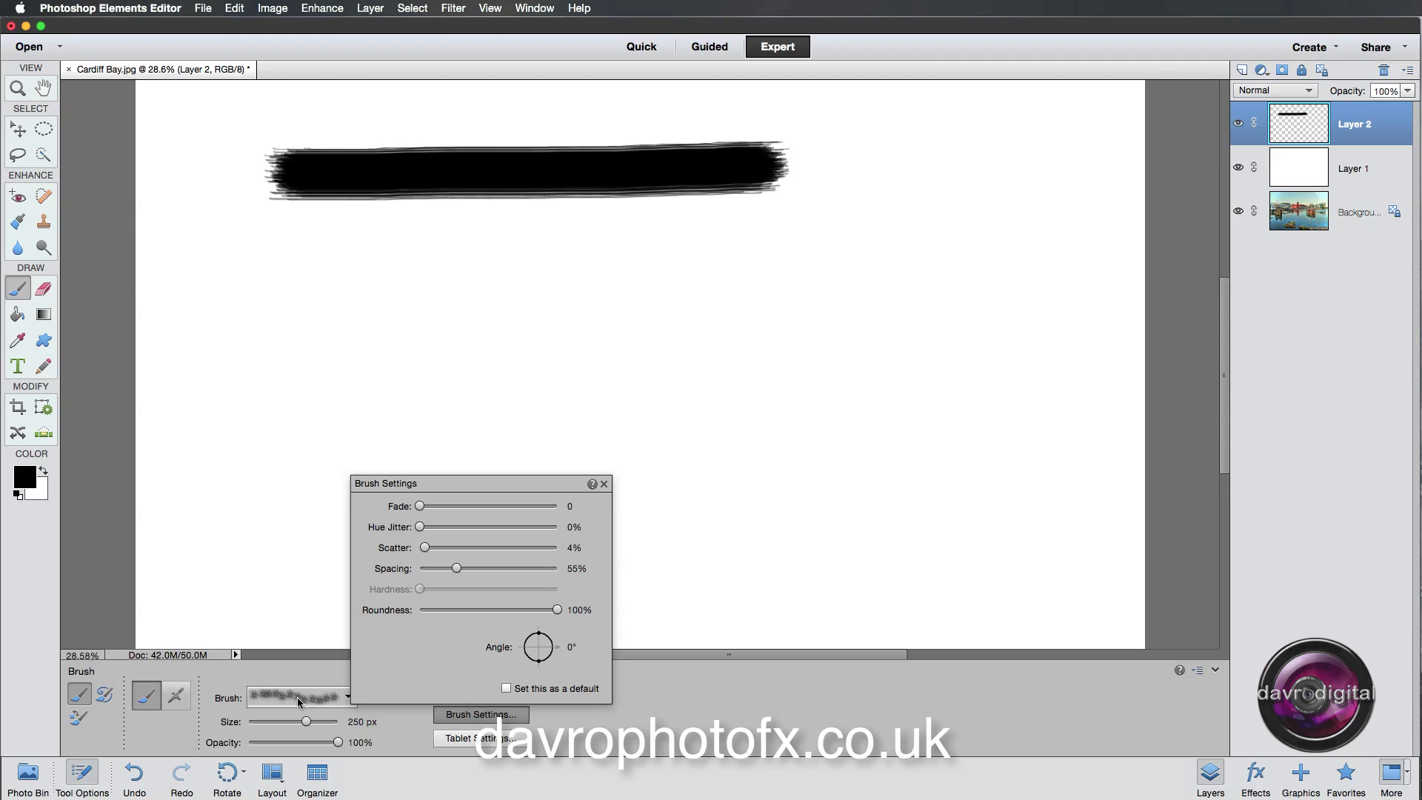
{"action": "left_click_drag", "start_coordinate": [456, 568], "coordinate": [443, 568]}
{"action": "left_click_drag", "start_coordinate": [433, 564], "coordinate": [430, 564]}
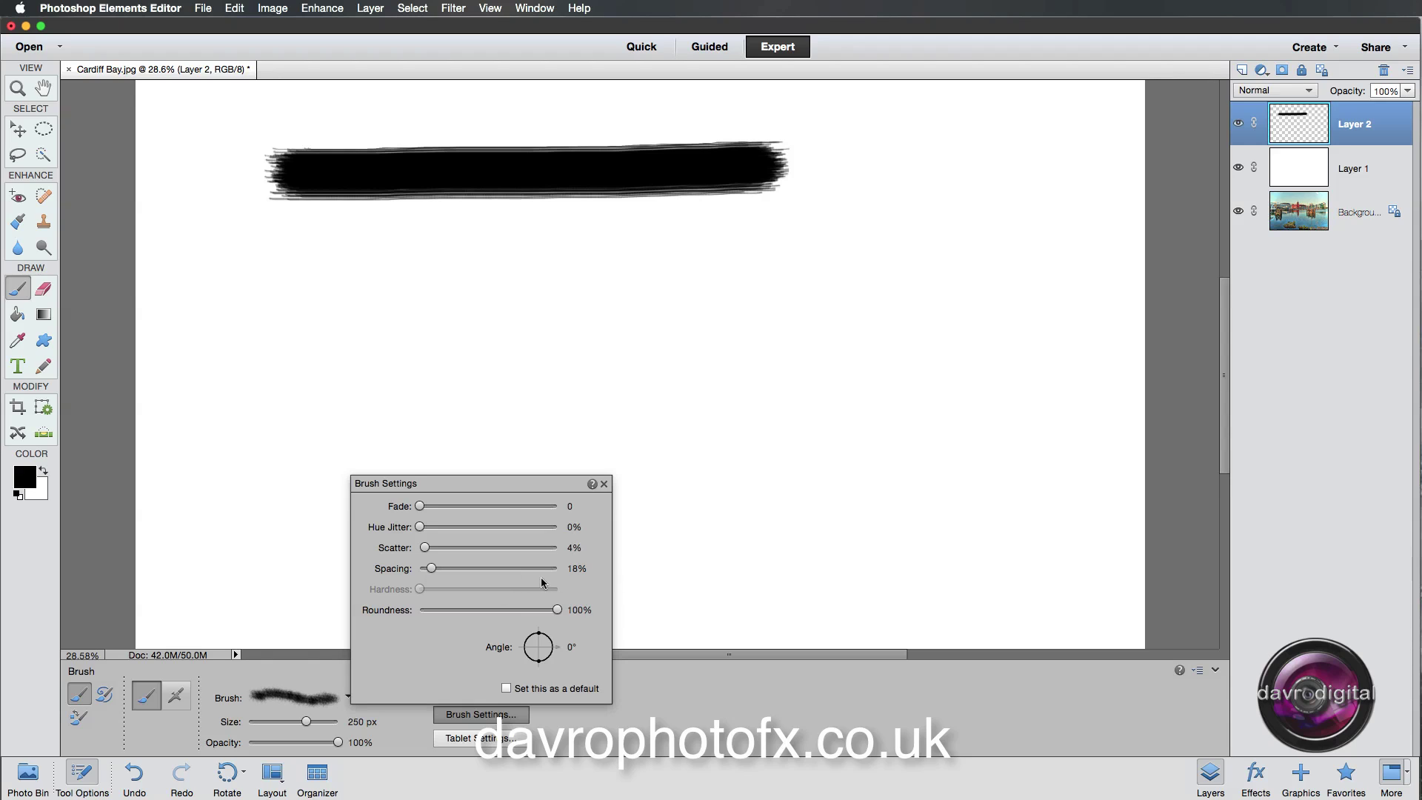
{"action": "left_click", "coordinate": [604, 484]}
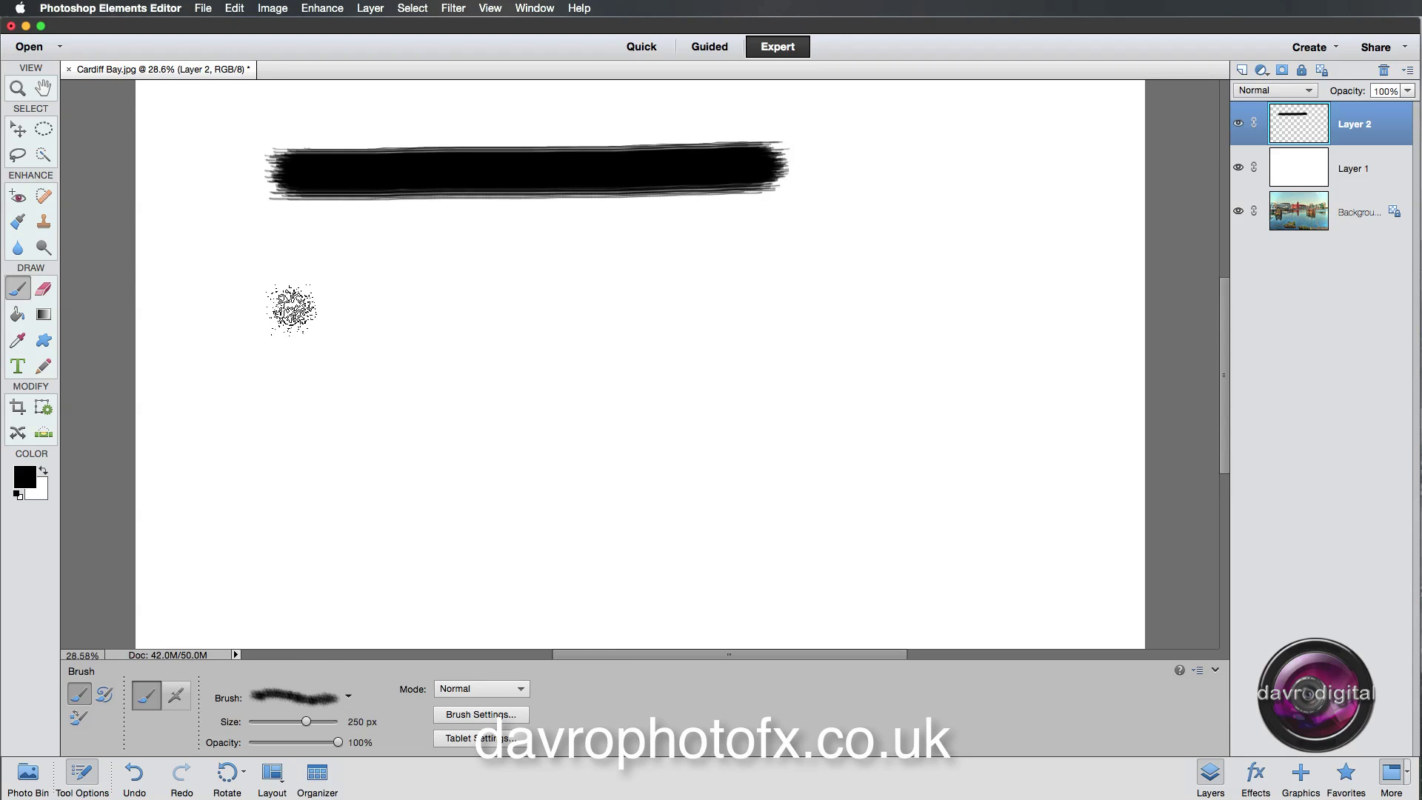
Paint grainy test strokes and undo them, clearing Layer 2 back to empty
{"action": "left_click_drag", "start_coordinate": [291, 309], "coordinate": [771, 310]}
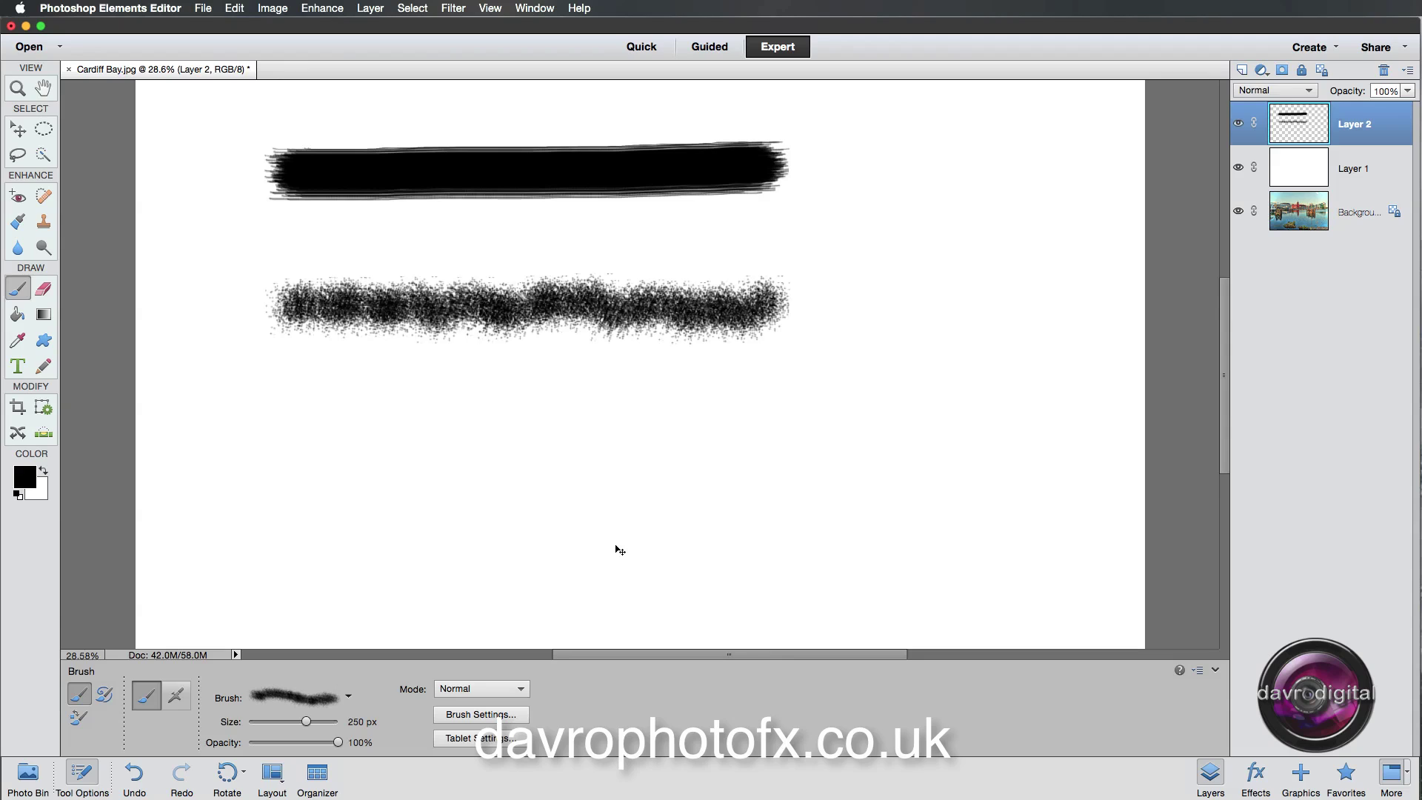
{"action": "key", "text": "super+z"}
{"action": "left_click", "coordinate": [616, 545]}
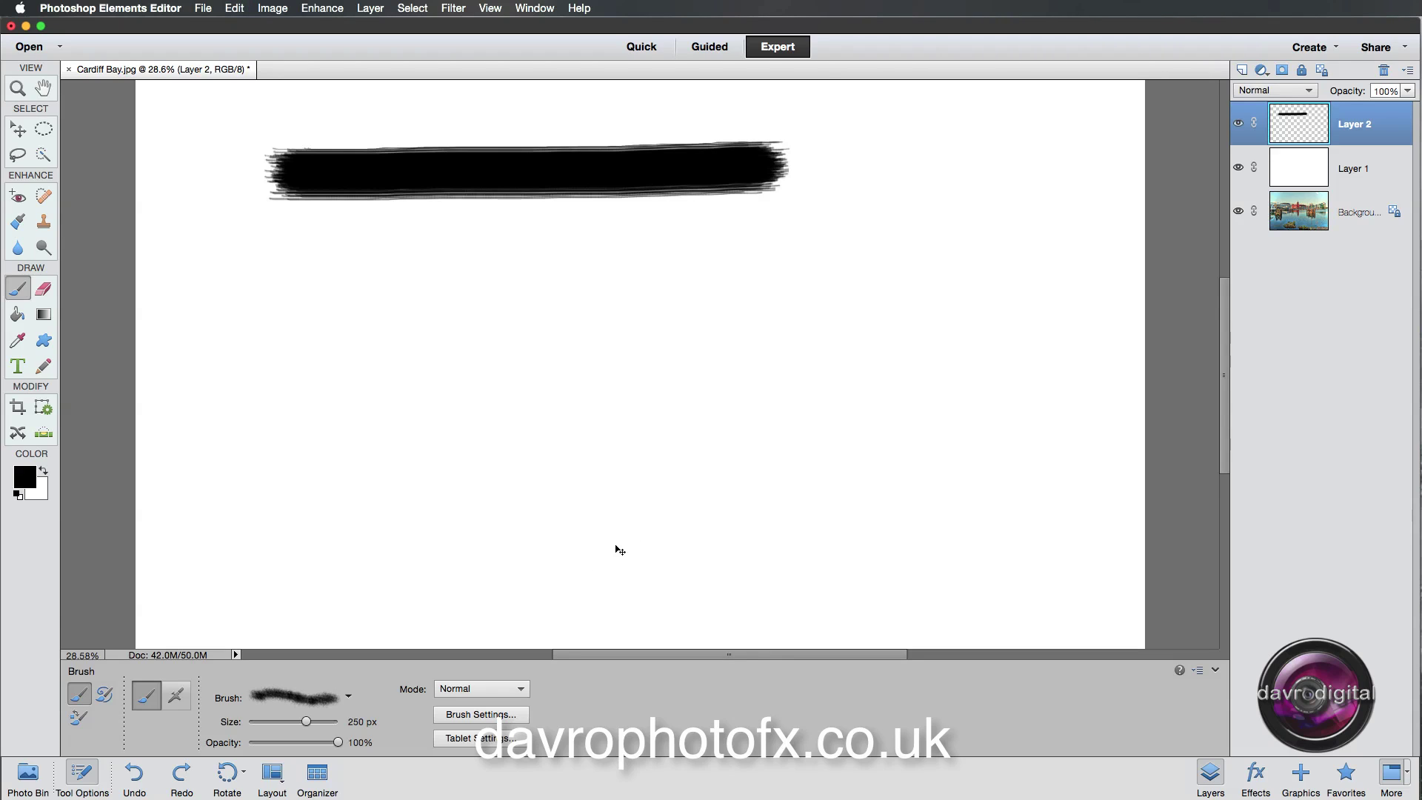
{"action": "key", "text": "super+z"}
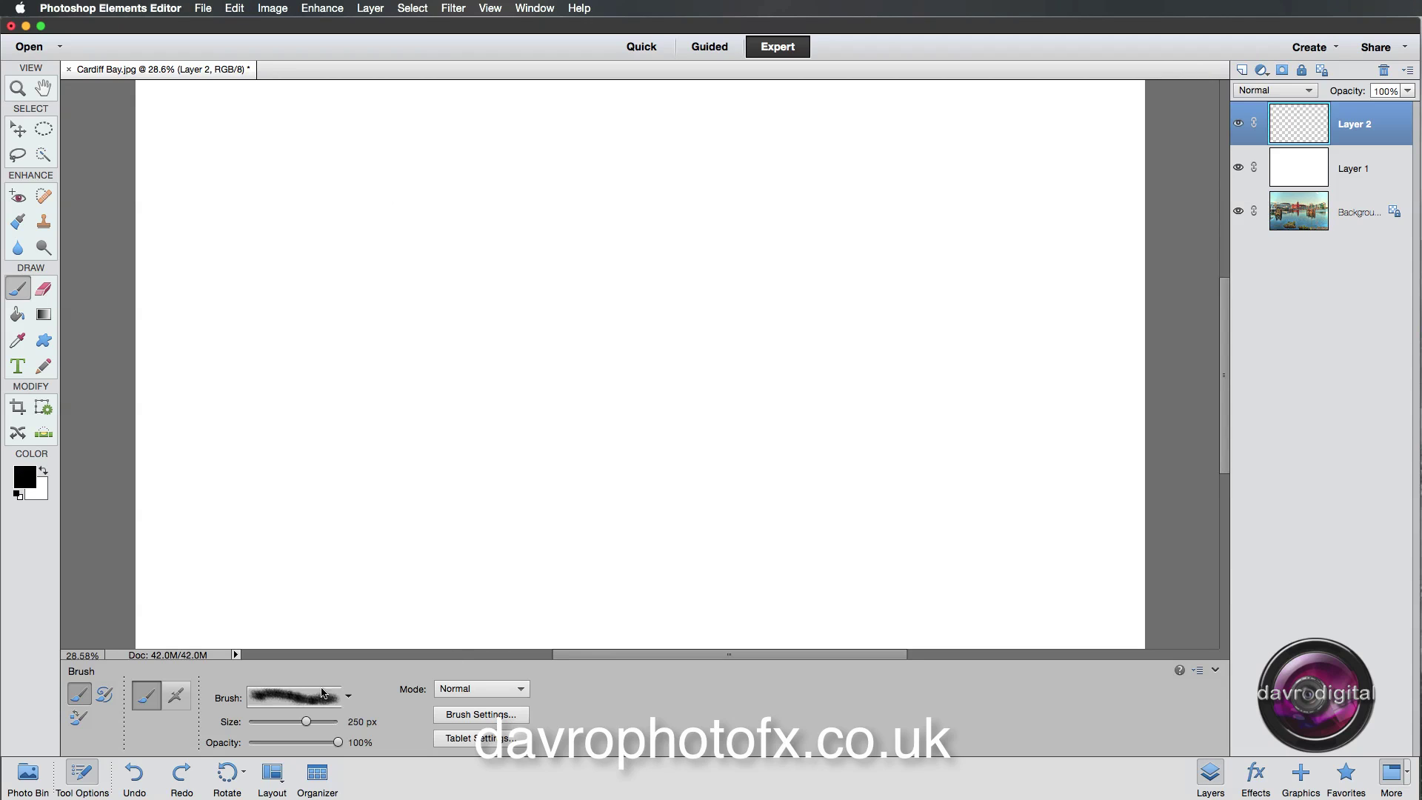
Paint a large grainy black rectangular block across the middle of Layer 2
{"action": "left_click", "coordinate": [83, 774]}
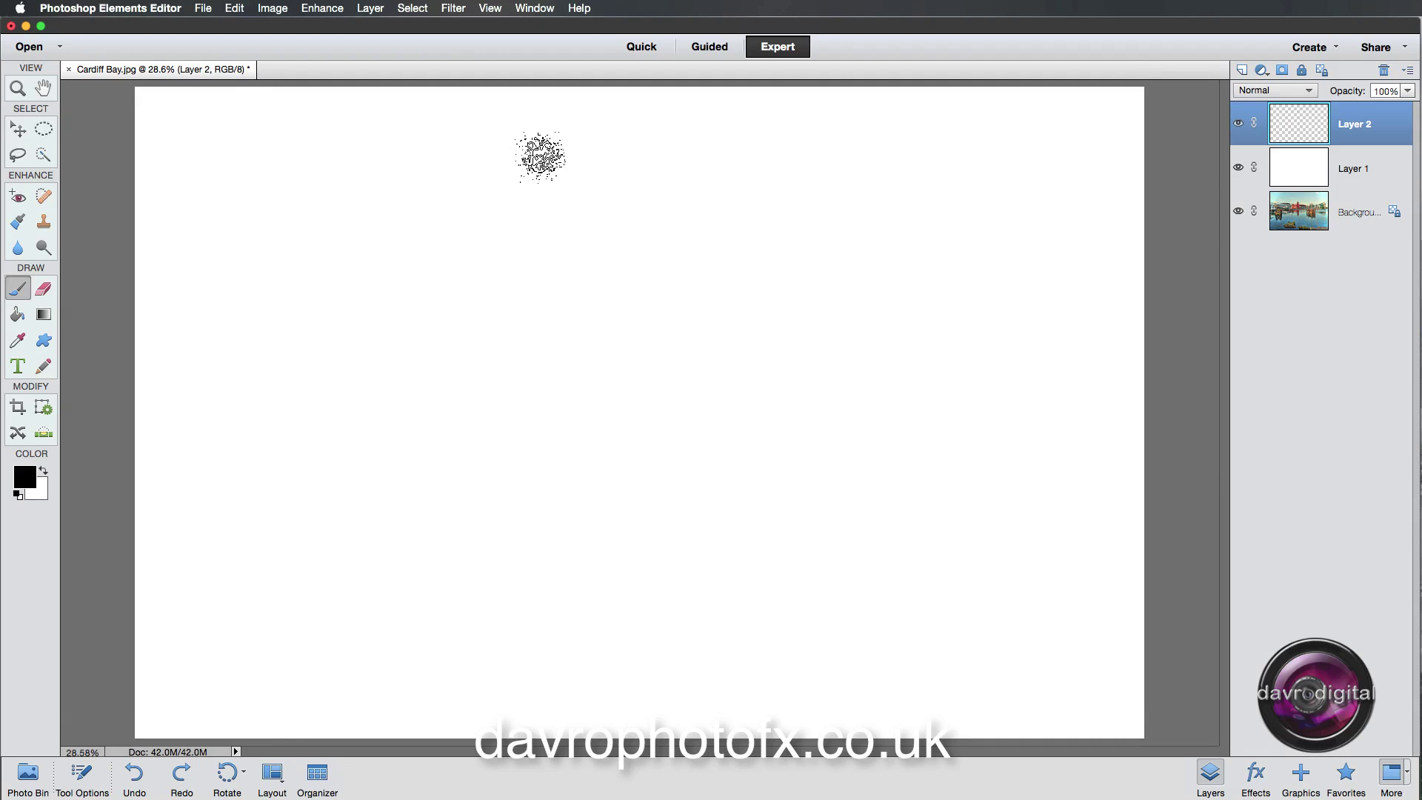
{"action": "mouse_move", "coordinate": [514, 141]}
{"action": "left_mouse_down"}
{"action": "mouse_move", "coordinate": [810, 143]}
{"action": "mouse_move", "coordinate": [803, 616]}
{"action": "left_mouse_up"}
{"action": "mouse_move", "coordinate": [794, 662]}
{"action": "left_mouse_down"}
{"action": "mouse_move", "coordinate": [552, 677]}
{"action": "mouse_move", "coordinate": [530, 319]}
{"action": "mouse_move", "coordinate": [531, 164]}
{"action": "mouse_move", "coordinate": [777, 174]}
{"action": "mouse_move", "coordinate": [776, 633]}
{"action": "mouse_move", "coordinate": [597, 645]}
{"action": "mouse_move", "coordinate": [578, 574]}
{"action": "mouse_move", "coordinate": [575, 415]}
{"action": "mouse_move", "coordinate": [567, 485]}
{"action": "mouse_move", "coordinate": [570, 370]}
{"action": "mouse_move", "coordinate": [556, 397]}
{"action": "mouse_move", "coordinate": [560, 414]}
{"action": "mouse_move", "coordinate": [551, 191]}
{"action": "mouse_move", "coordinate": [744, 197]}
{"action": "mouse_move", "coordinate": [749, 577]}
{"action": "mouse_move", "coordinate": [659, 600]}
{"action": "mouse_move", "coordinate": [728, 618]}
{"action": "mouse_move", "coordinate": [644, 630]}
{"action": "mouse_move", "coordinate": [741, 633]}
{"action": "mouse_move", "coordinate": [607, 626]}
{"action": "mouse_move", "coordinate": [580, 237]}
{"action": "mouse_move", "coordinate": [592, 219]}
{"action": "mouse_move", "coordinate": [722, 222]}
{"action": "mouse_move", "coordinate": [714, 585]}
{"action": "mouse_move", "coordinate": [663, 585]}
{"action": "mouse_move", "coordinate": [634, 511]}
{"action": "mouse_move", "coordinate": [622, 393]}
{"action": "mouse_move", "coordinate": [614, 259]}
{"action": "mouse_move", "coordinate": [685, 251]}
{"action": "mouse_move", "coordinate": [651, 259]}
{"action": "mouse_move", "coordinate": [667, 318]}
{"action": "mouse_move", "coordinate": [722, 348]}
{"action": "mouse_move", "coordinate": [678, 503]}
{"action": "mouse_move", "coordinate": [680, 556]}
{"action": "mouse_move", "coordinate": [700, 481]}
{"action": "mouse_move", "coordinate": [676, 365]}
{"action": "mouse_move", "coordinate": [626, 363]}
{"action": "mouse_move", "coordinate": [630, 530]}
{"action": "mouse_move", "coordinate": [603, 546]}
{"action": "mouse_move", "coordinate": [575, 507]}
{"action": "mouse_move", "coordinate": [584, 488]}
{"action": "left_mouse_up"}
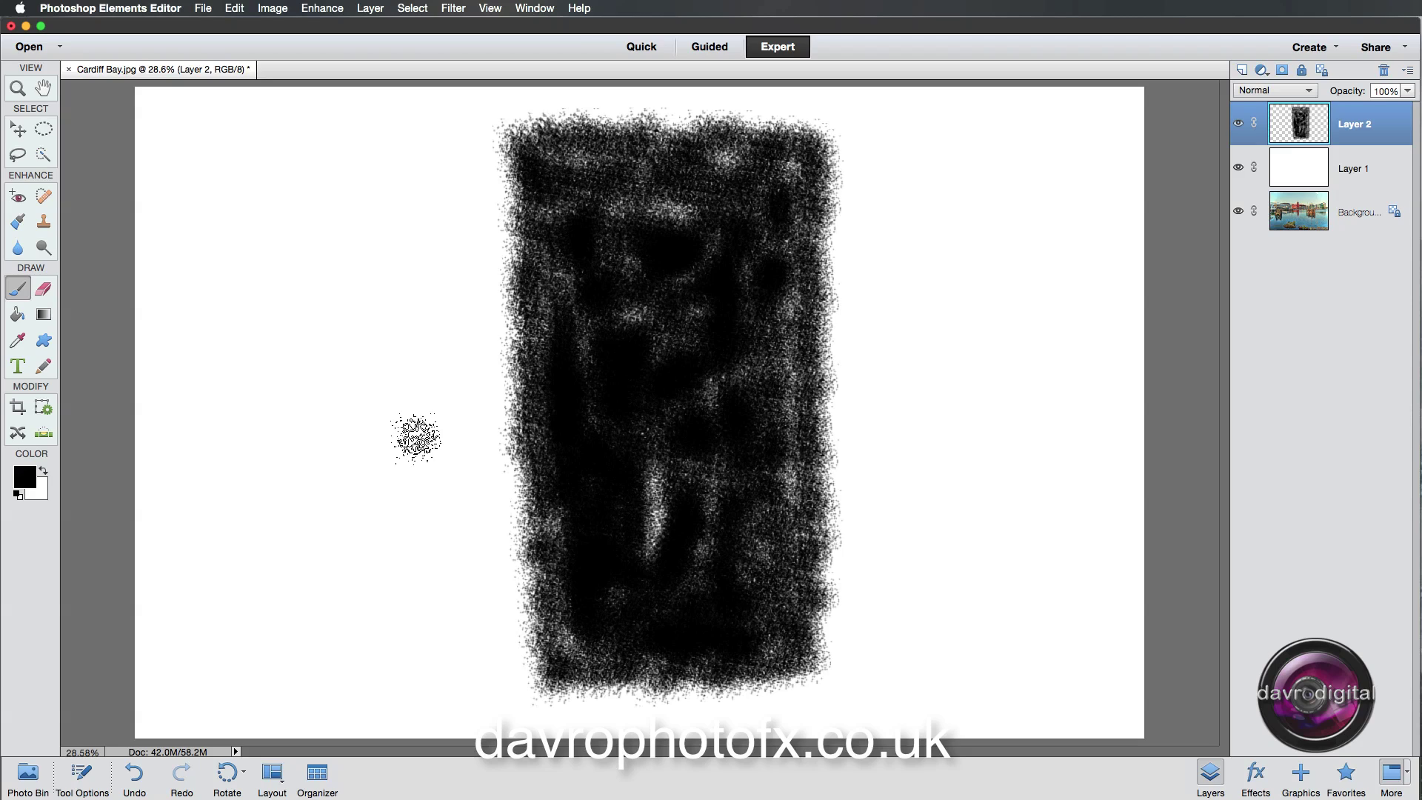
Switch to the Move tool and duplicate the grunge panel layer
{"action": "key", "text": "v"}
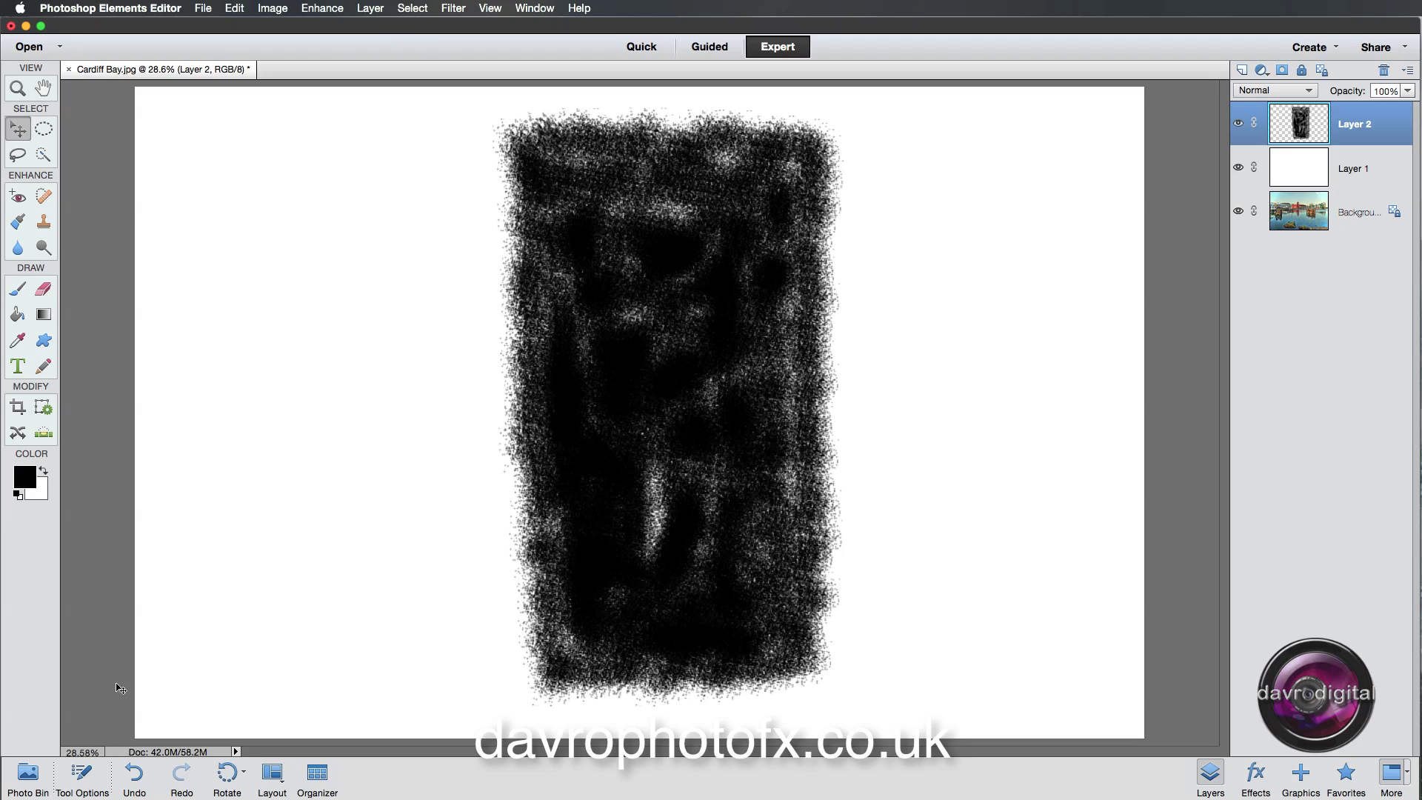
{"action": "left_click", "coordinate": [82, 774]}
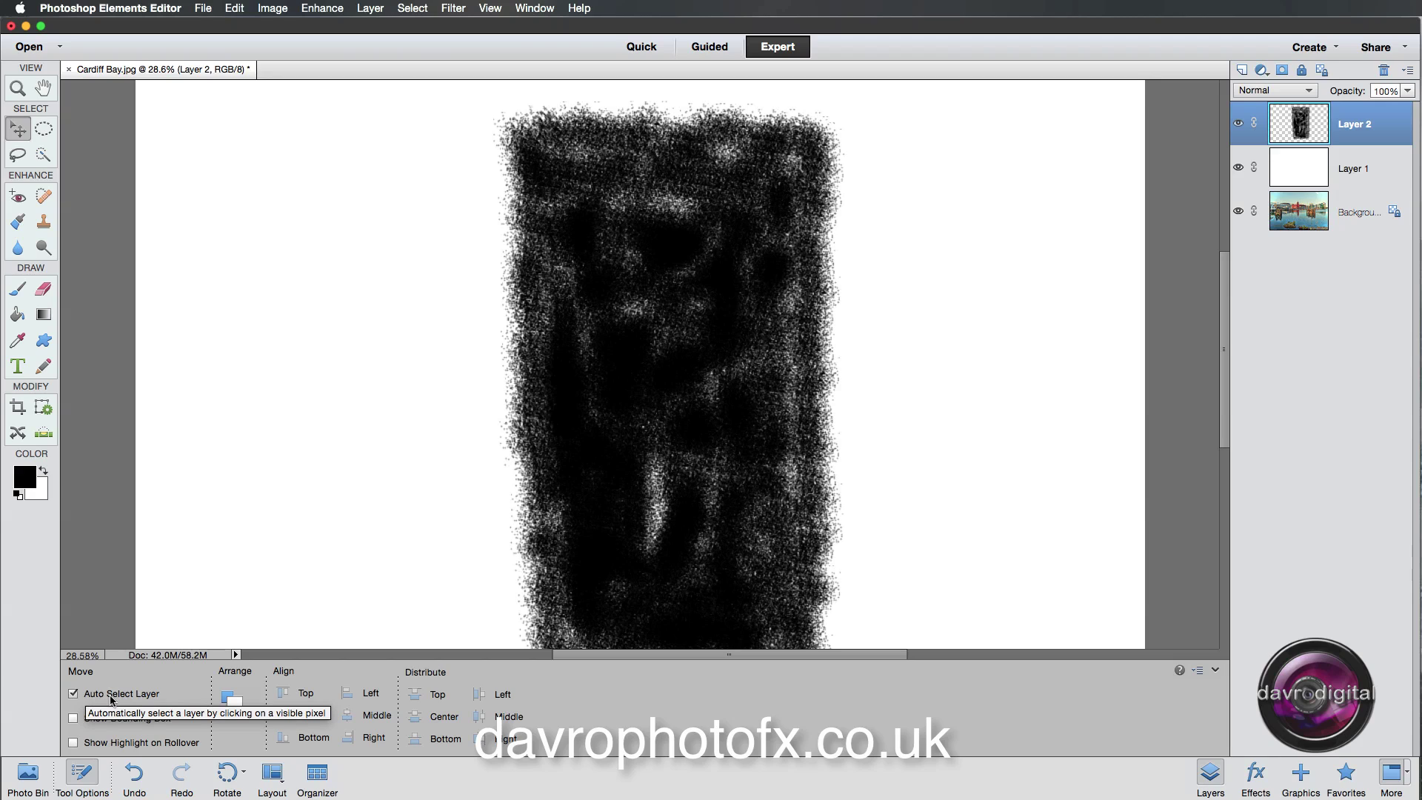
{"action": "left_click", "coordinate": [81, 773]}
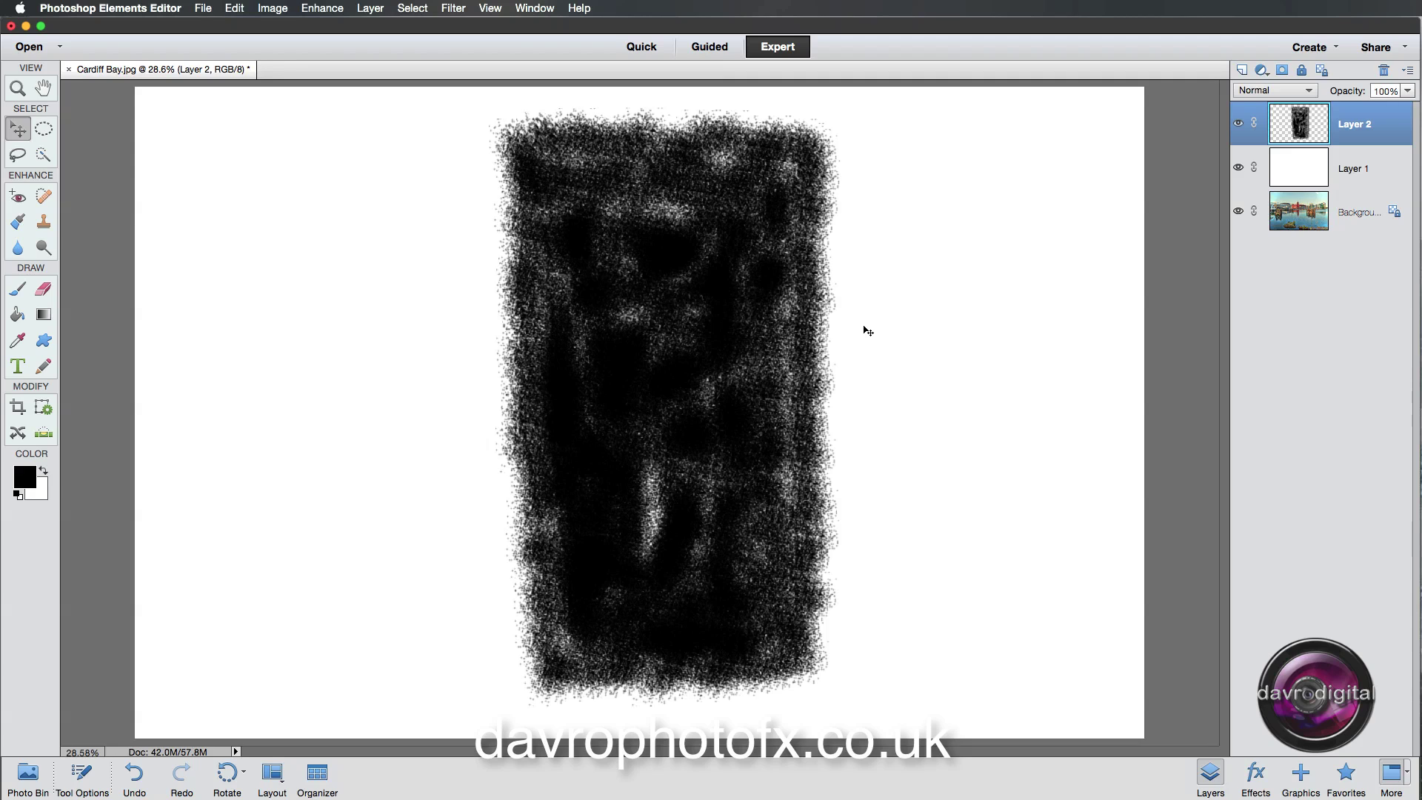
{"action": "key", "text": "ctrl+j"}
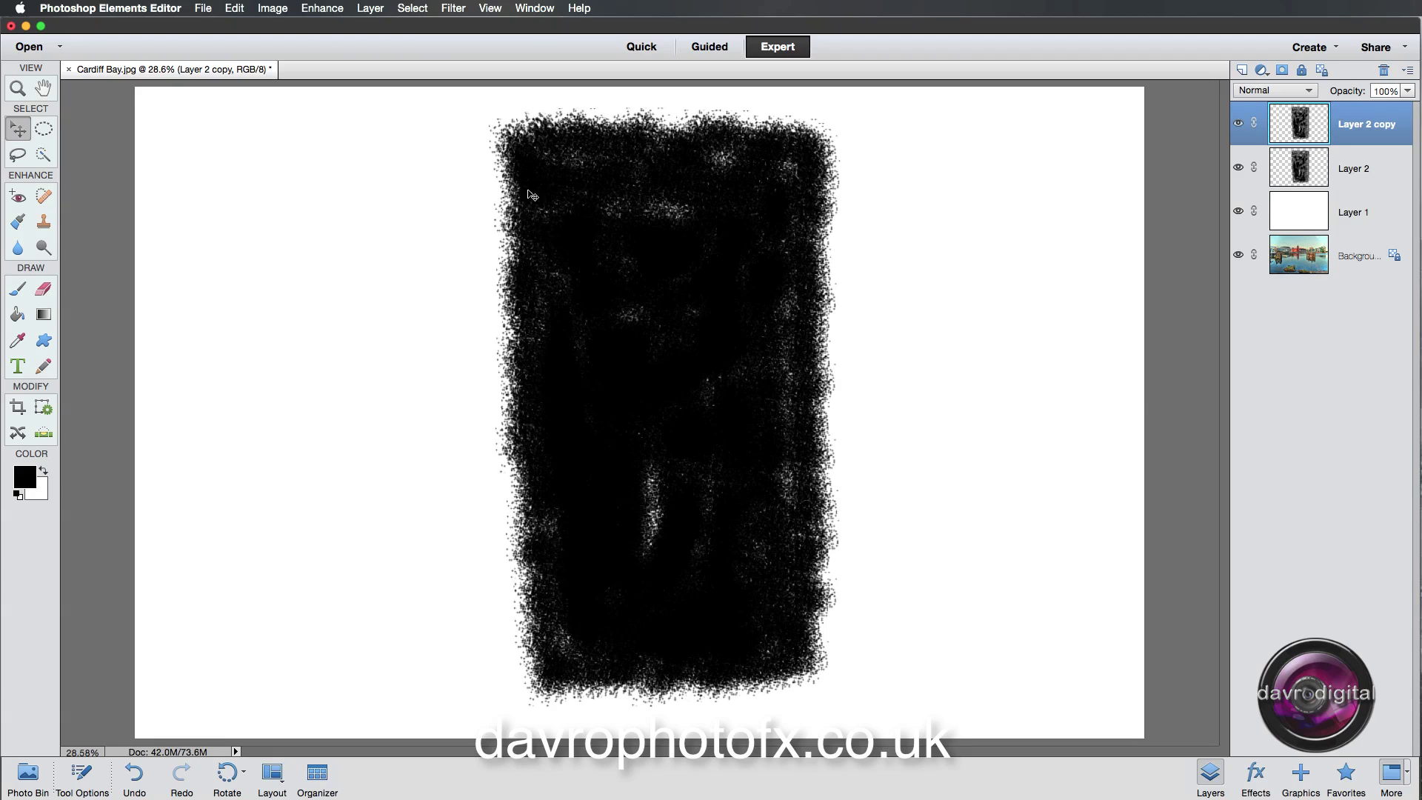
Free Transform the copy: move it left, widen it slightly and tilt it clockwise
{"action": "left_click", "coordinate": [284, 9]}
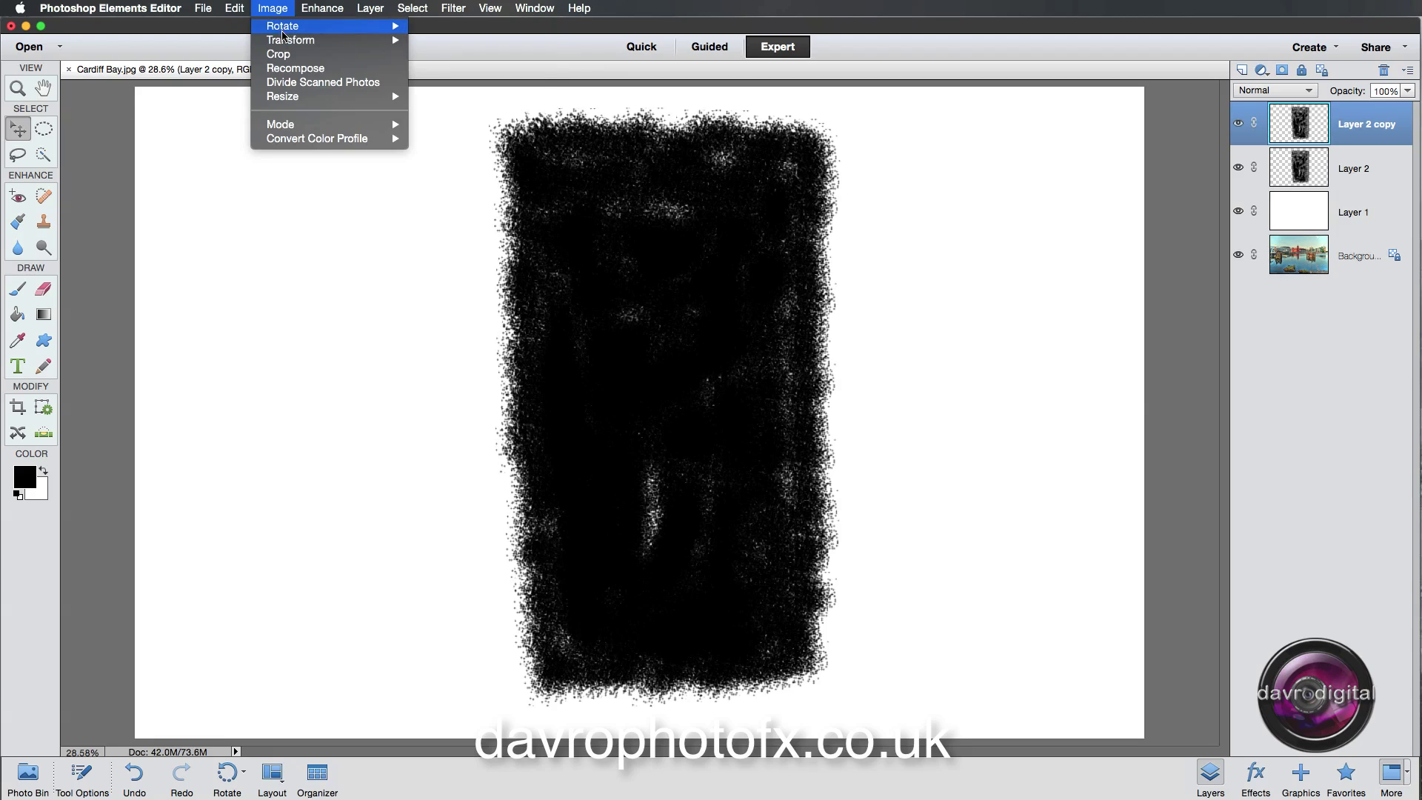
{"action": "mouse_move", "coordinate": [287, 43]}
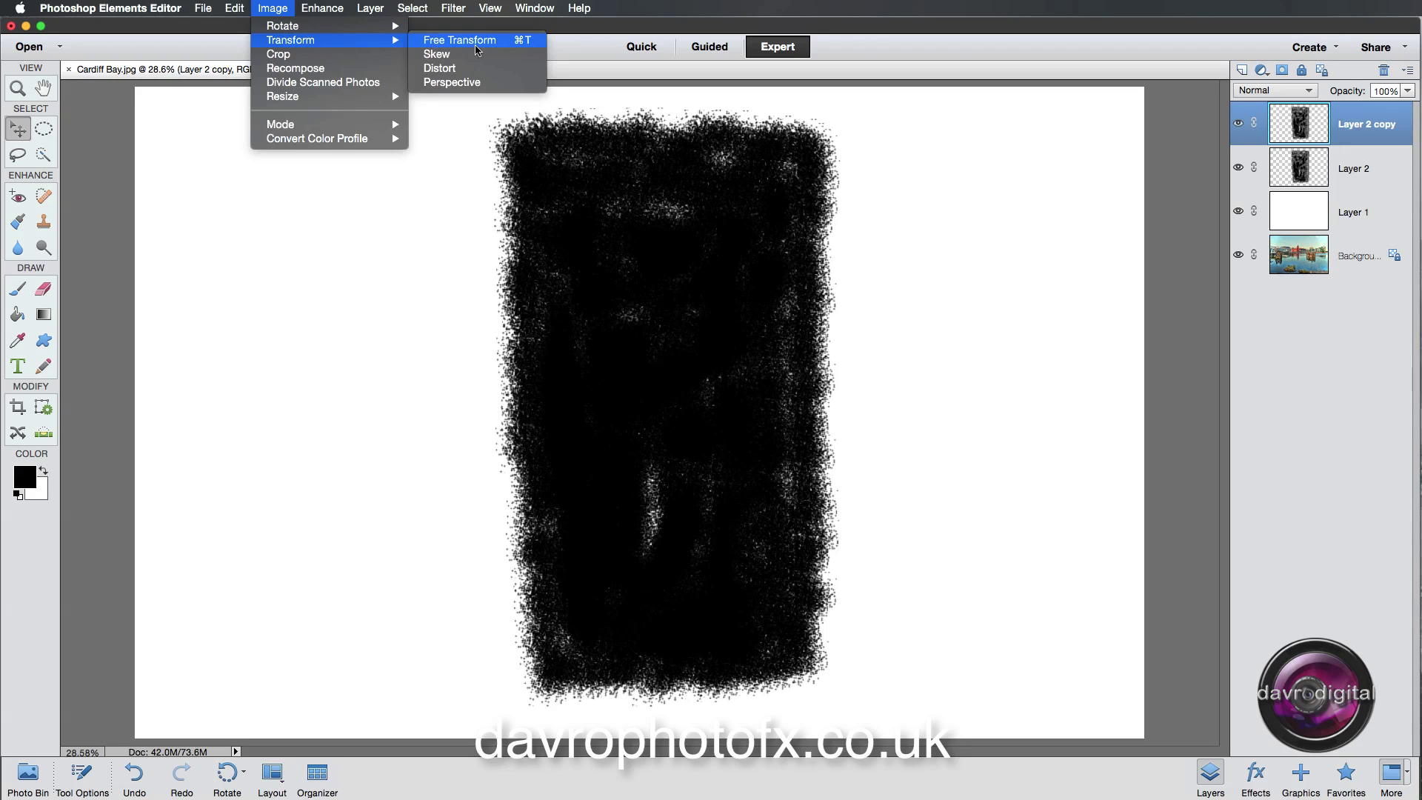
{"action": "left_click", "coordinate": [524, 45]}
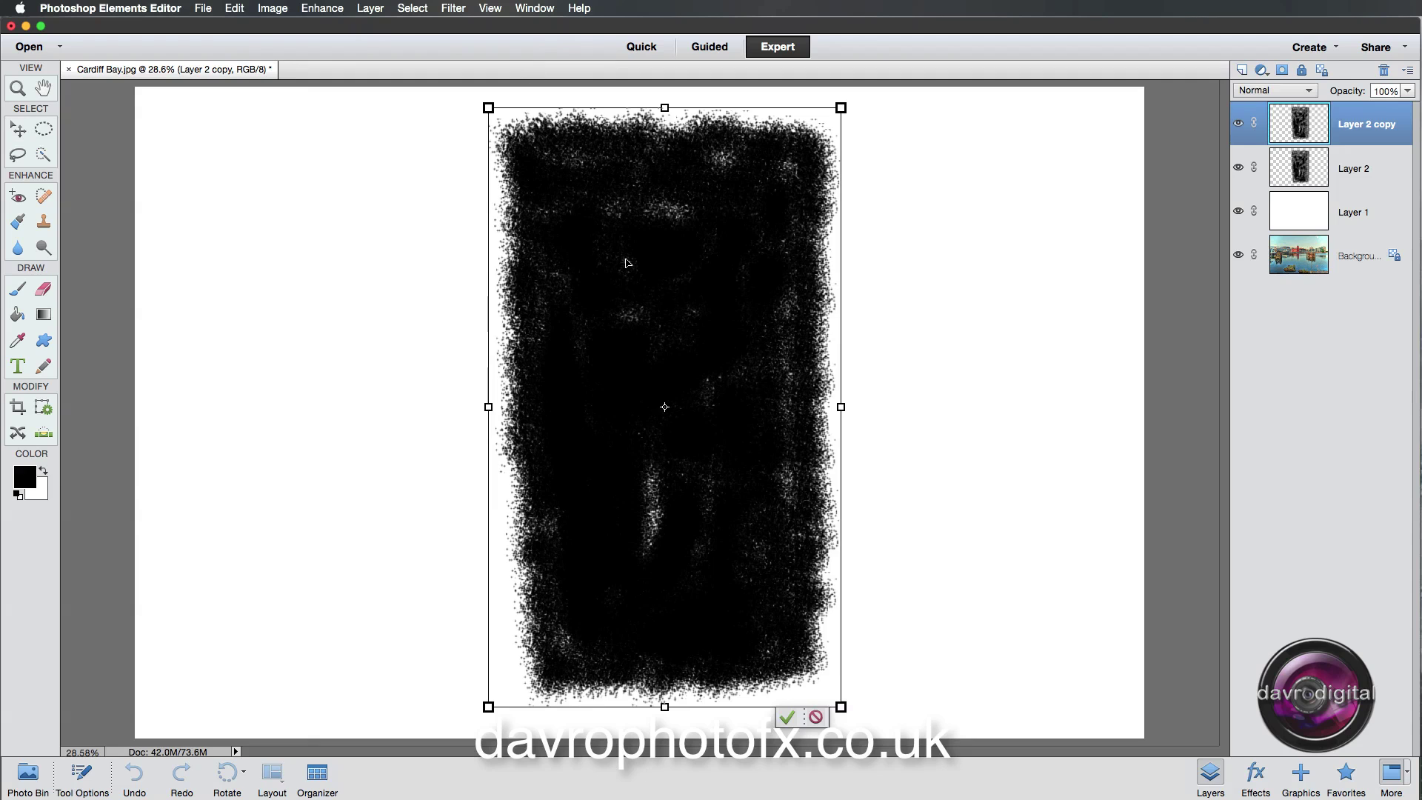
{"action": "left_click_drag", "start_coordinate": [692, 340], "coordinate": [345, 342]}
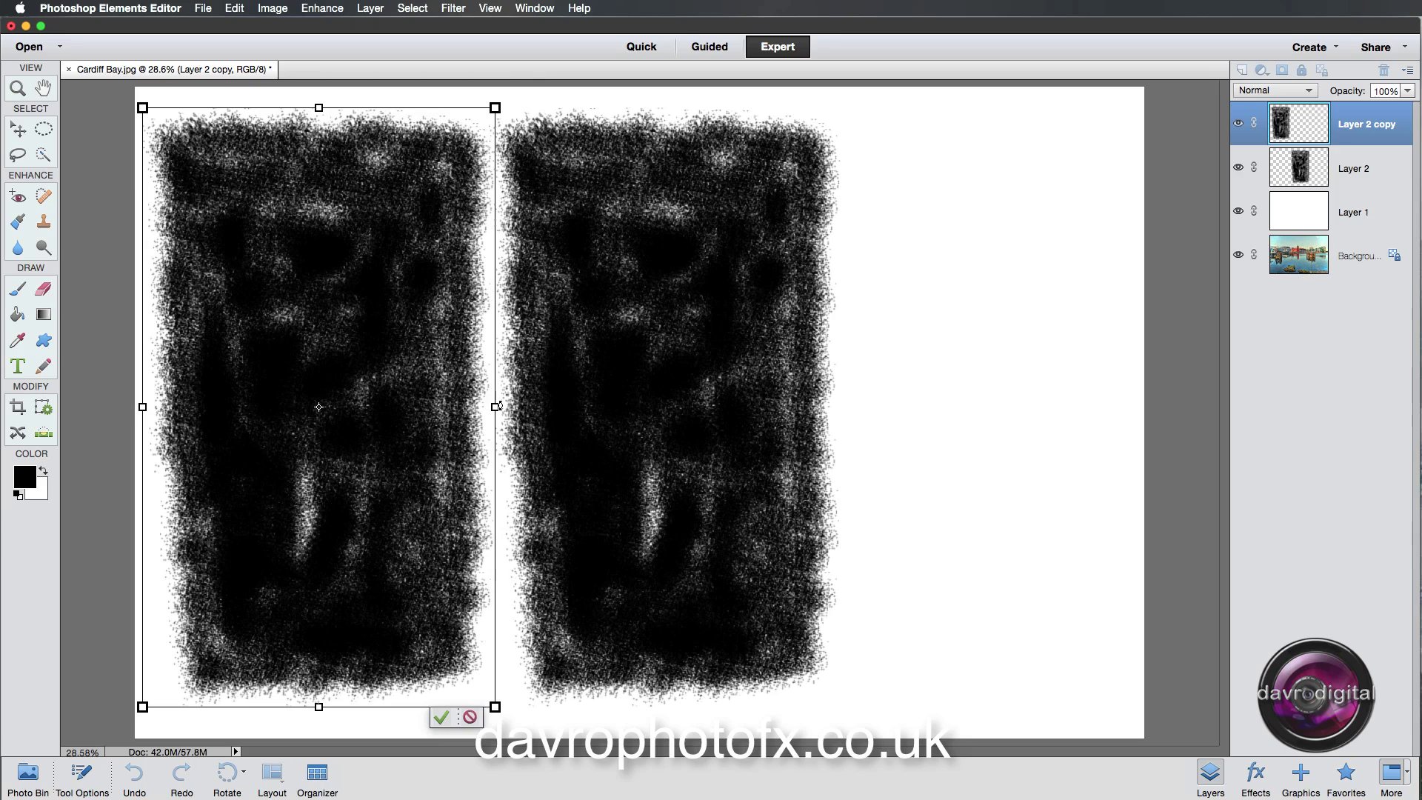
{"action": "left_click_drag", "start_coordinate": [495, 407], "coordinate": [500, 407]}
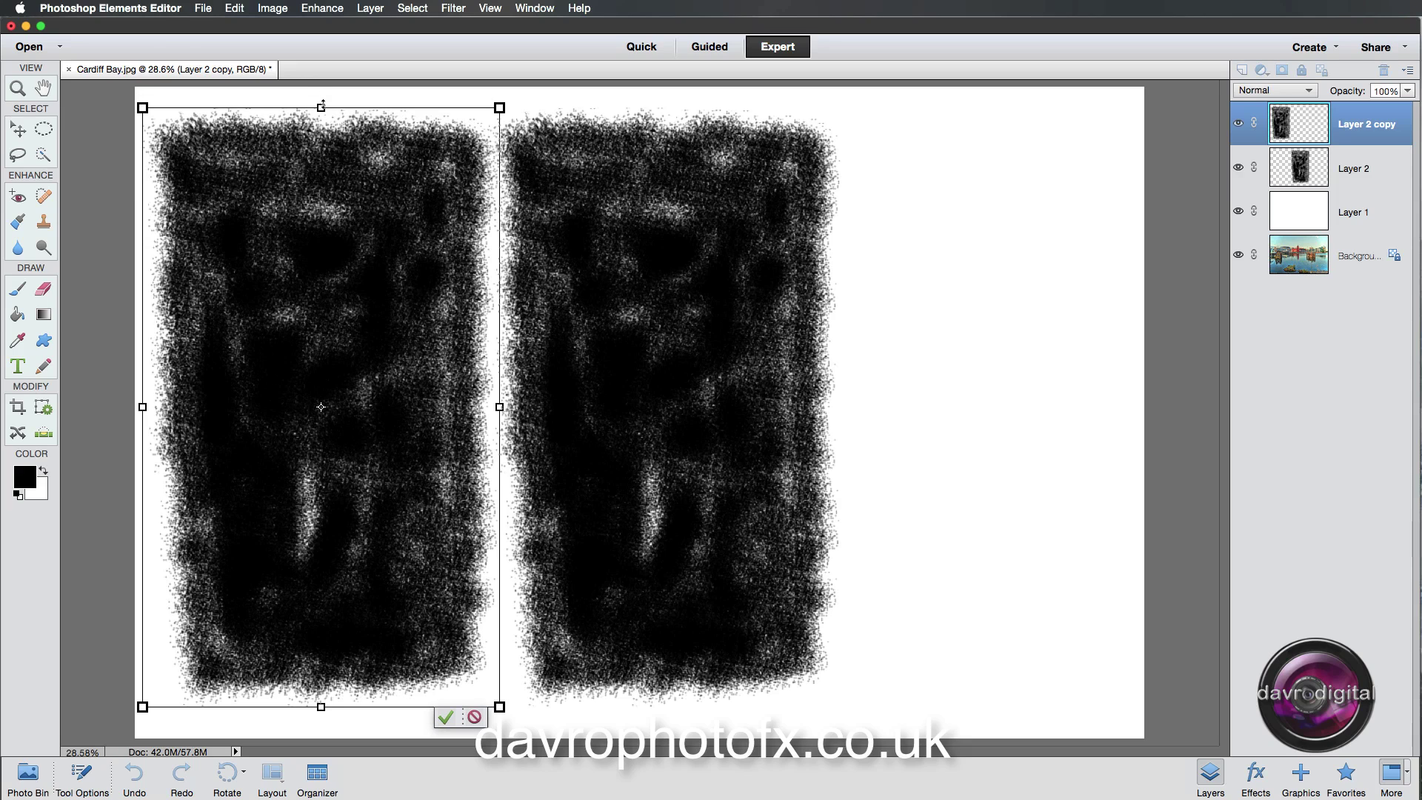
{"action": "left_click_drag", "start_coordinate": [516, 708], "coordinate": [524, 716]}
{"action": "mouse_move", "coordinate": [393, 544]}
{"action": "left_mouse_down"}
{"action": "mouse_move", "coordinate": [405, 559]}
{"action": "mouse_move", "coordinate": [400, 548]}
{"action": "left_mouse_up"}
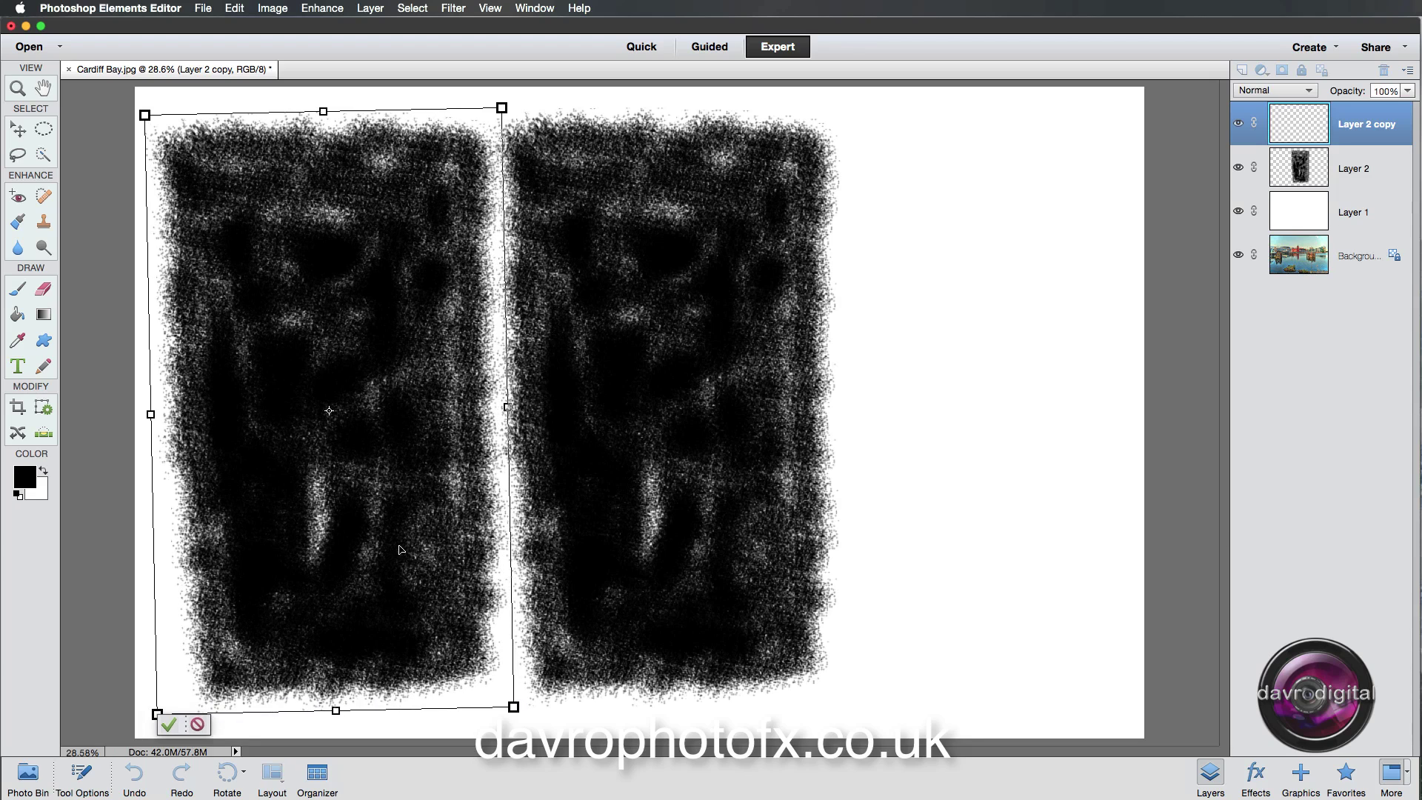
{"action": "key", "text": "Return"}
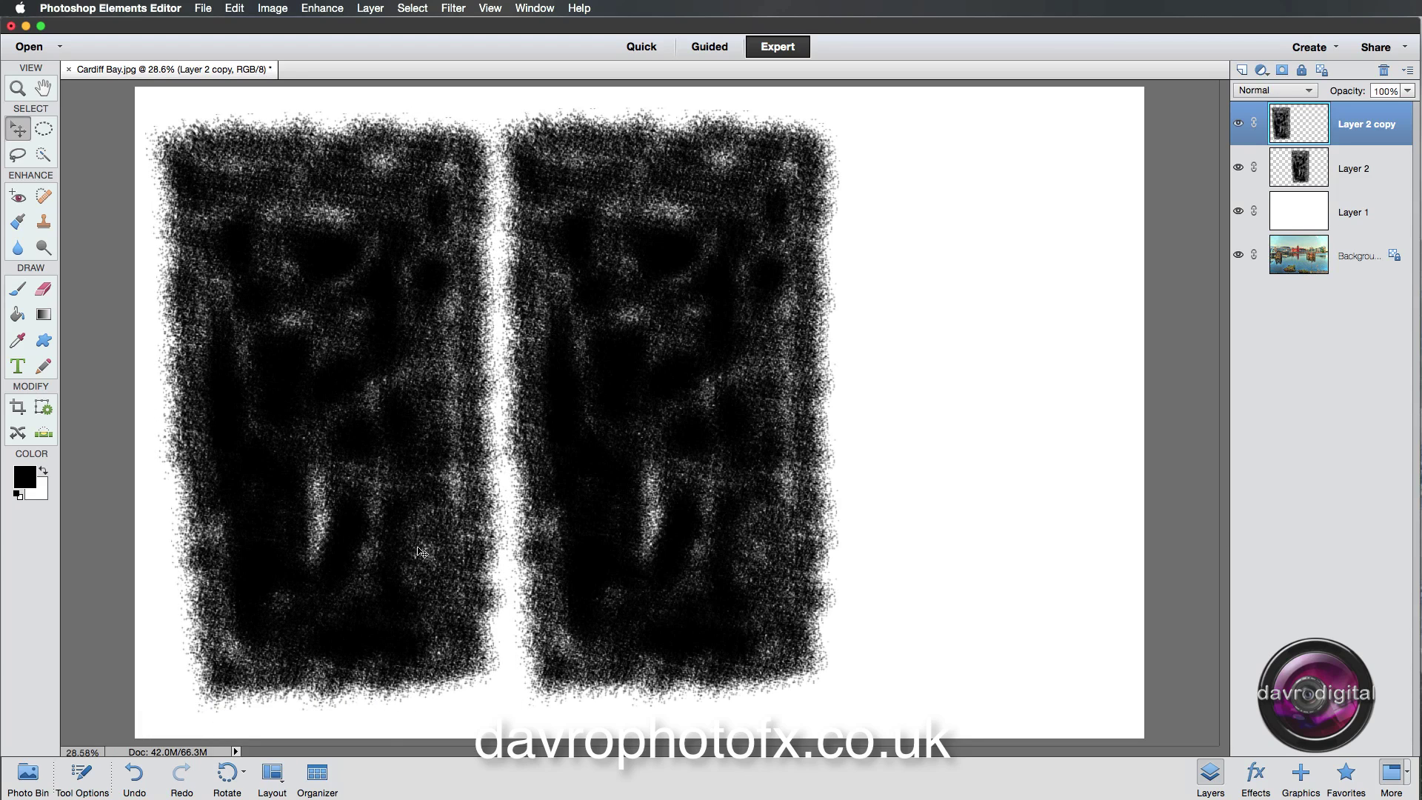
Duplicate Layer 2 as Layer 2 copy 2, move it to the right edge and narrow it
{"action": "left_click", "coordinate": [700, 382]}
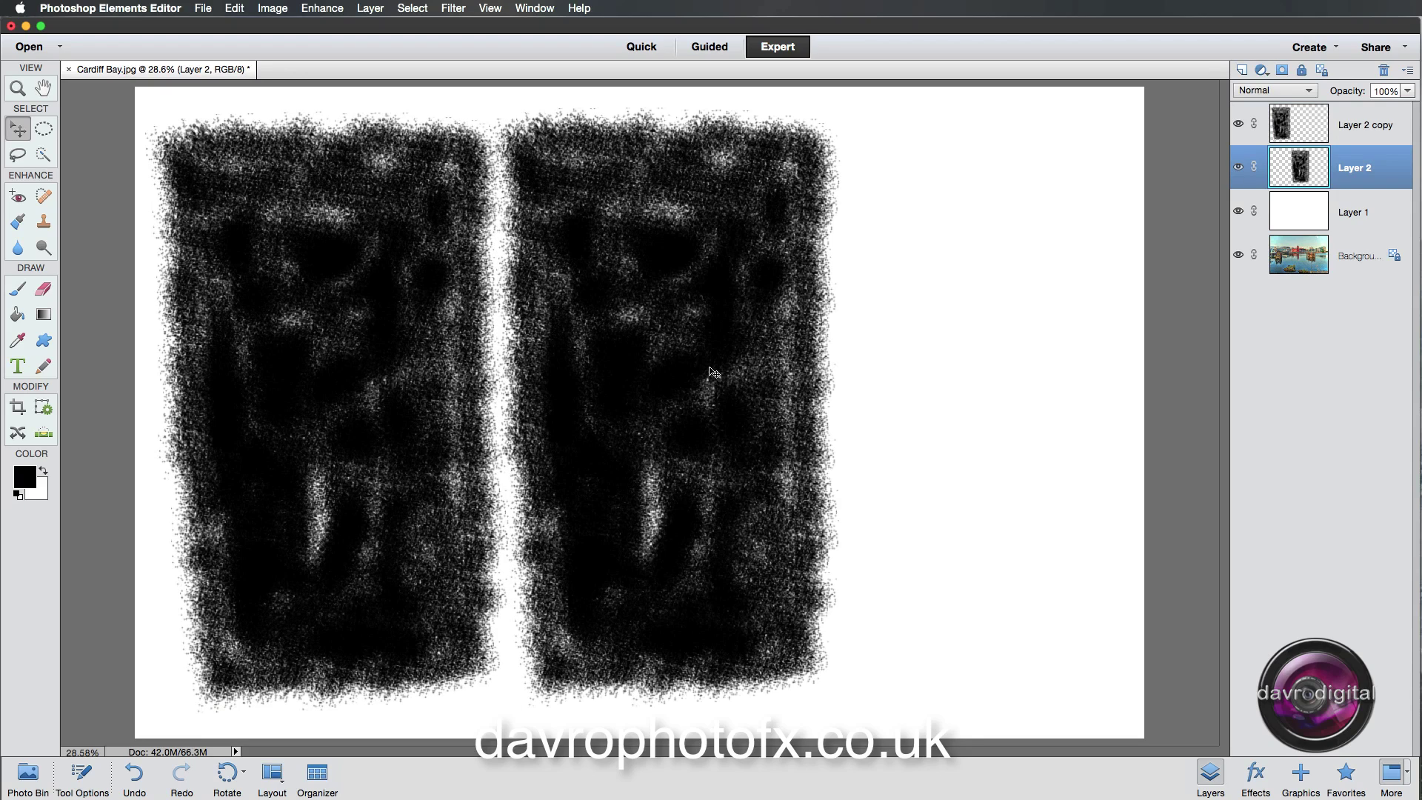
{"action": "key", "text": "super+j"}
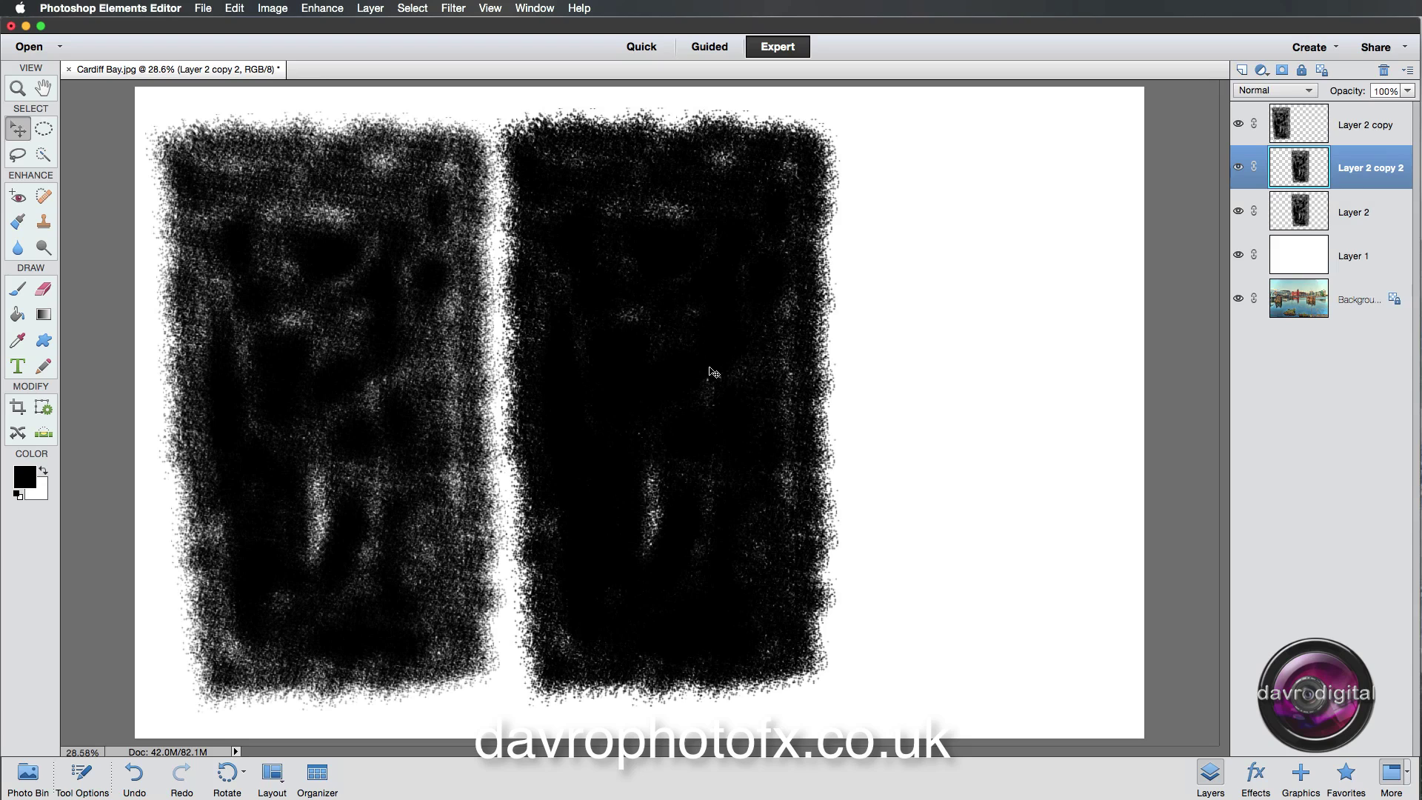
{"action": "key", "text": "super+t"}
{"action": "left_click_drag", "start_coordinate": [704, 366], "coordinate": [999, 366]}
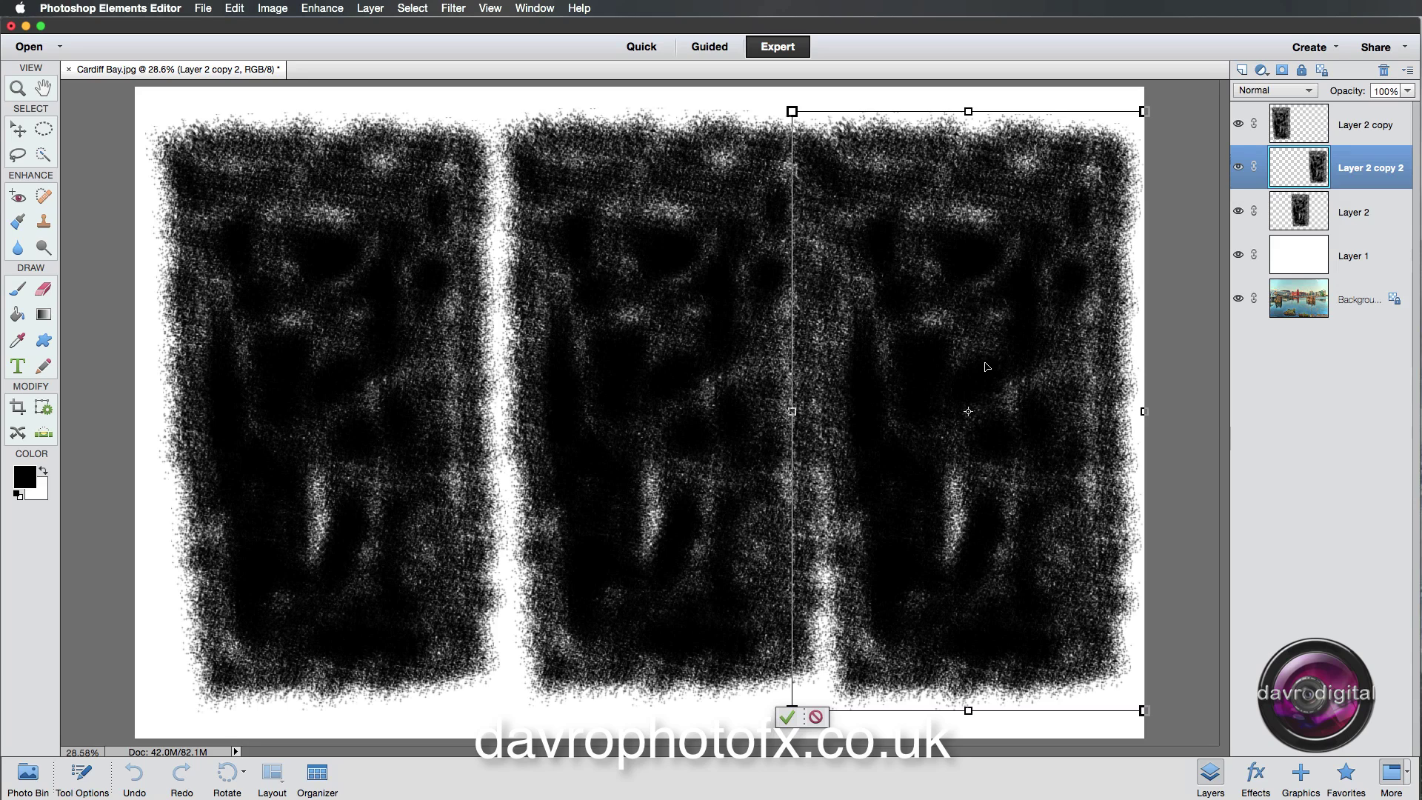
{"action": "left_click_drag", "start_coordinate": [988, 366], "coordinate": [977, 367]}
{"action": "left_click_drag", "start_coordinate": [780, 411], "coordinate": [810, 412]}
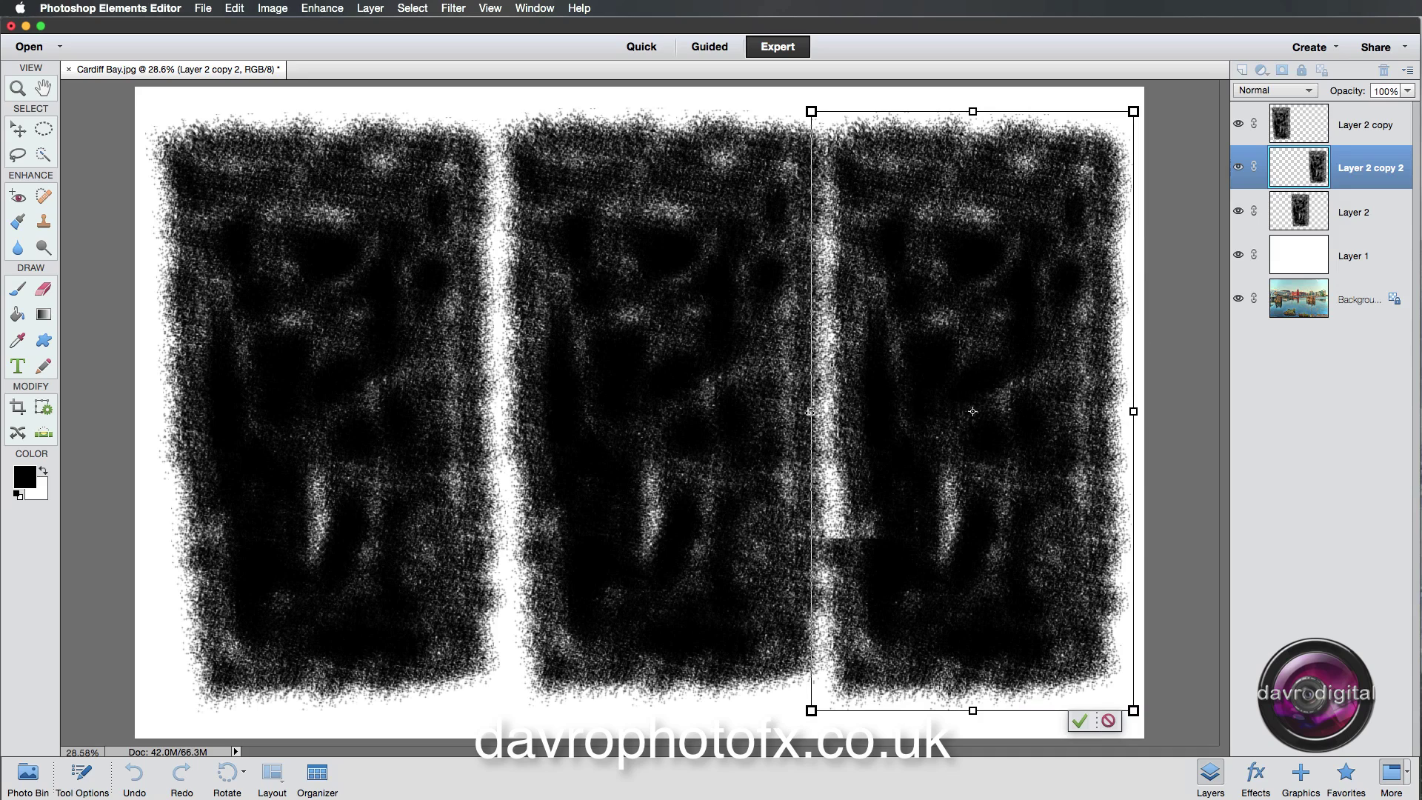
{"action": "key", "text": "Return"}
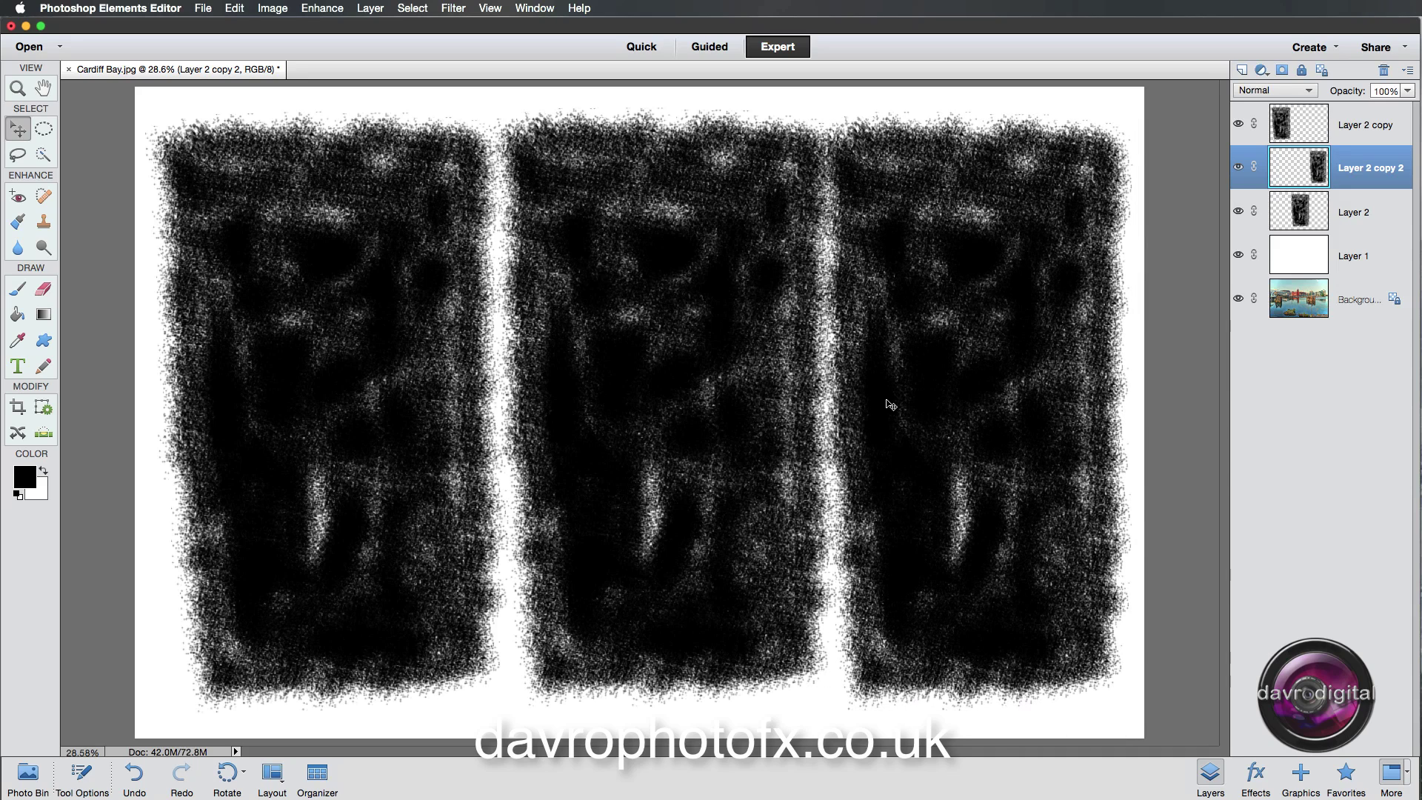
{"action": "left_click", "coordinate": [710, 403]}
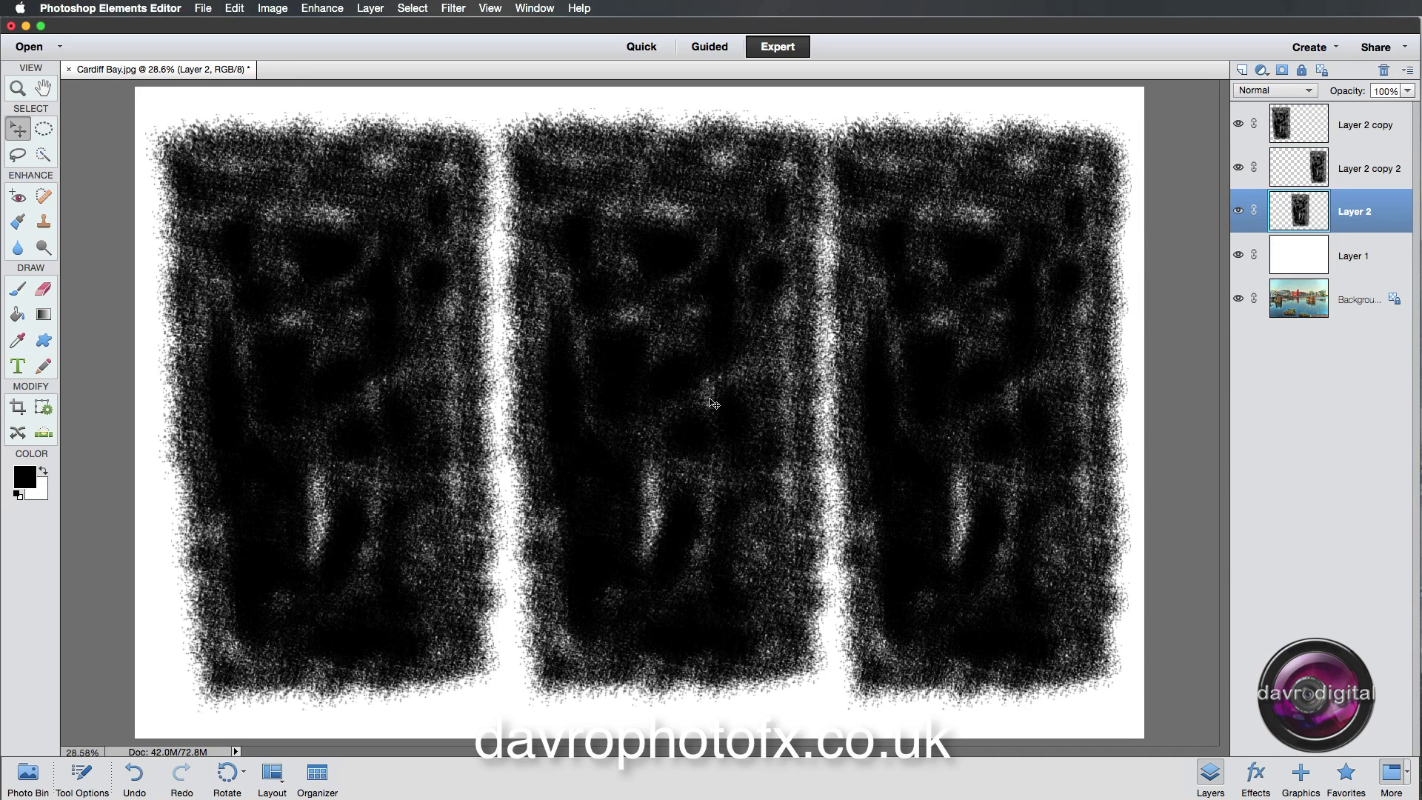
Narrow the middle panel and stretch it slightly taller to even out the spacing
{"action": "key", "text": "super+t"}
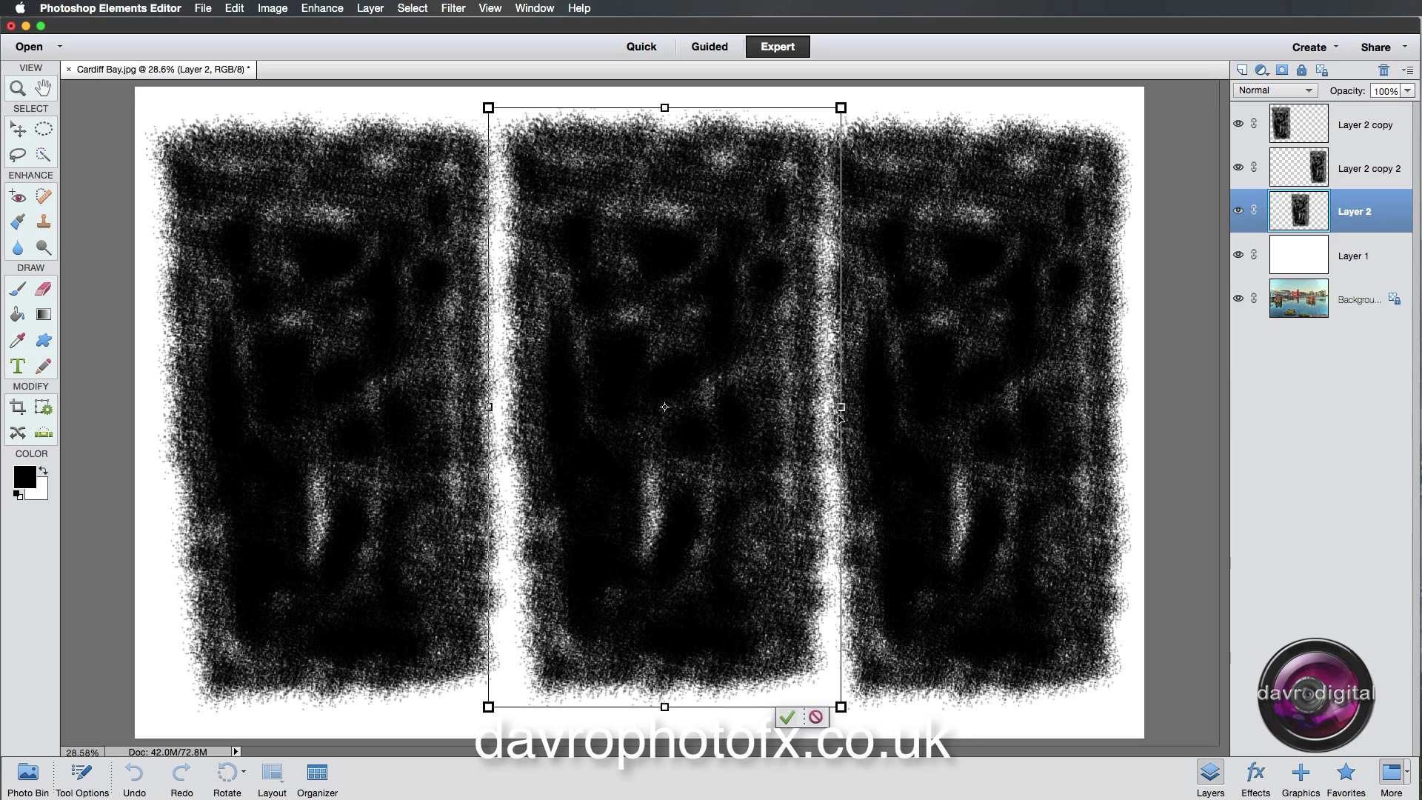
{"action": "left_click_drag", "start_coordinate": [842, 408], "coordinate": [760, 429]}
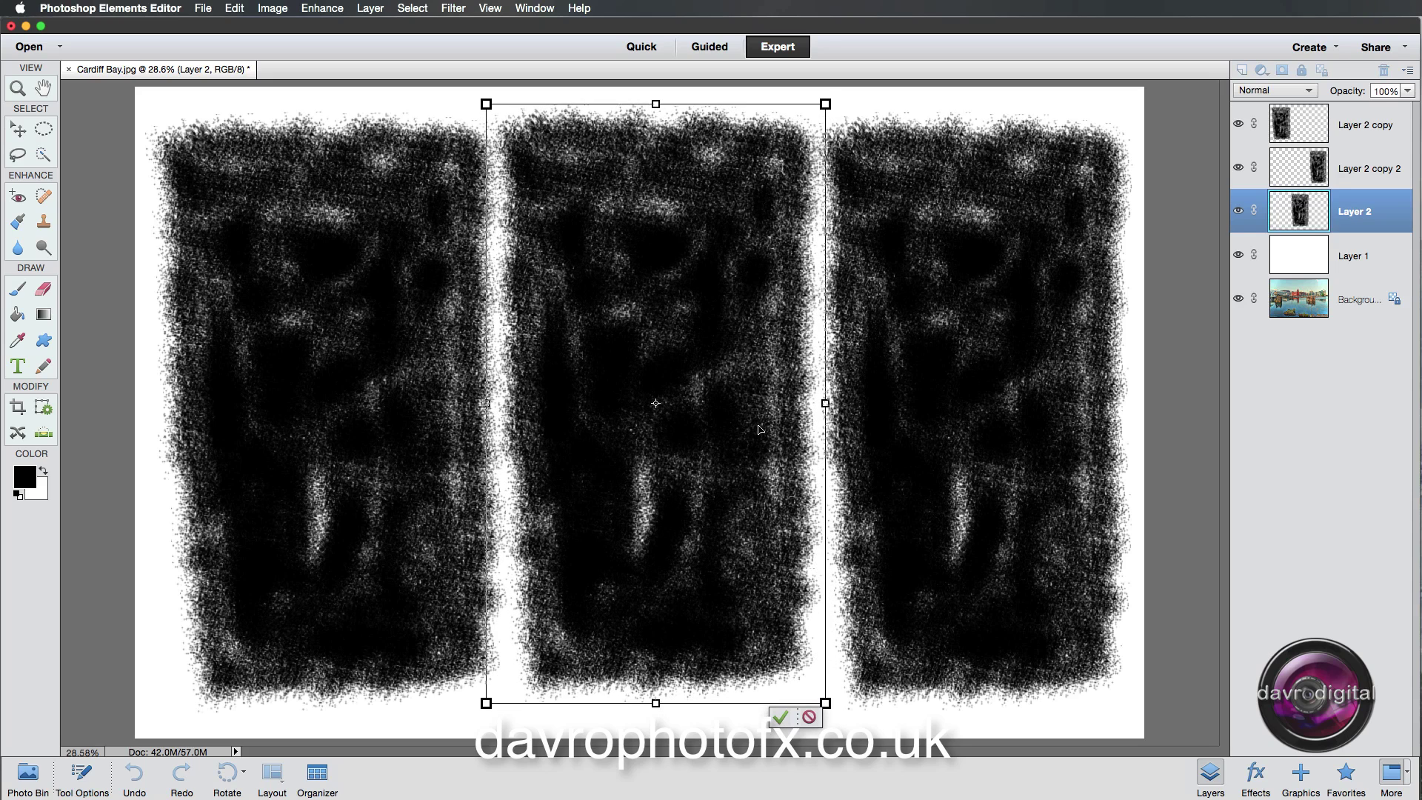
{"action": "left_click_drag", "start_coordinate": [655, 702], "coordinate": [655, 722]}
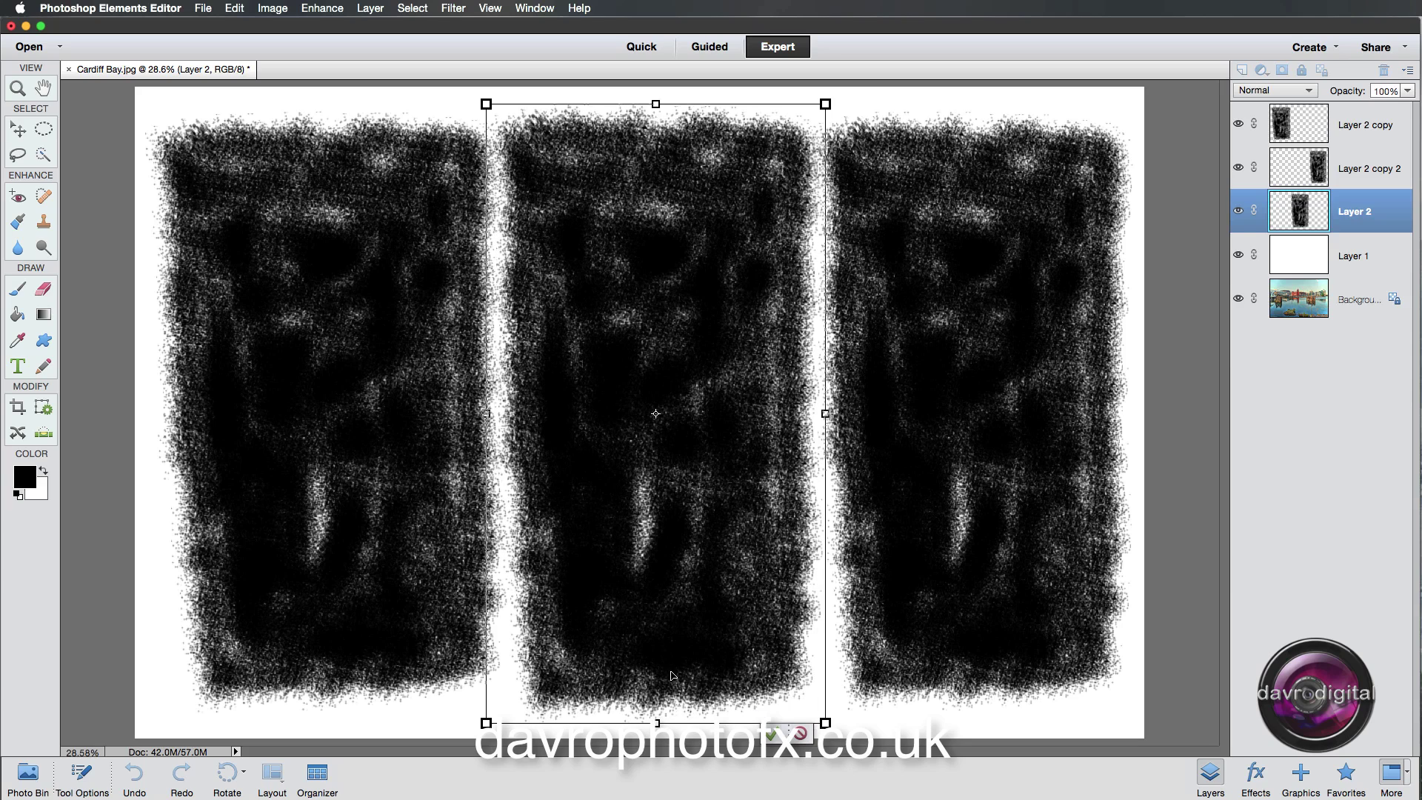
{"action": "key", "text": "Return"}
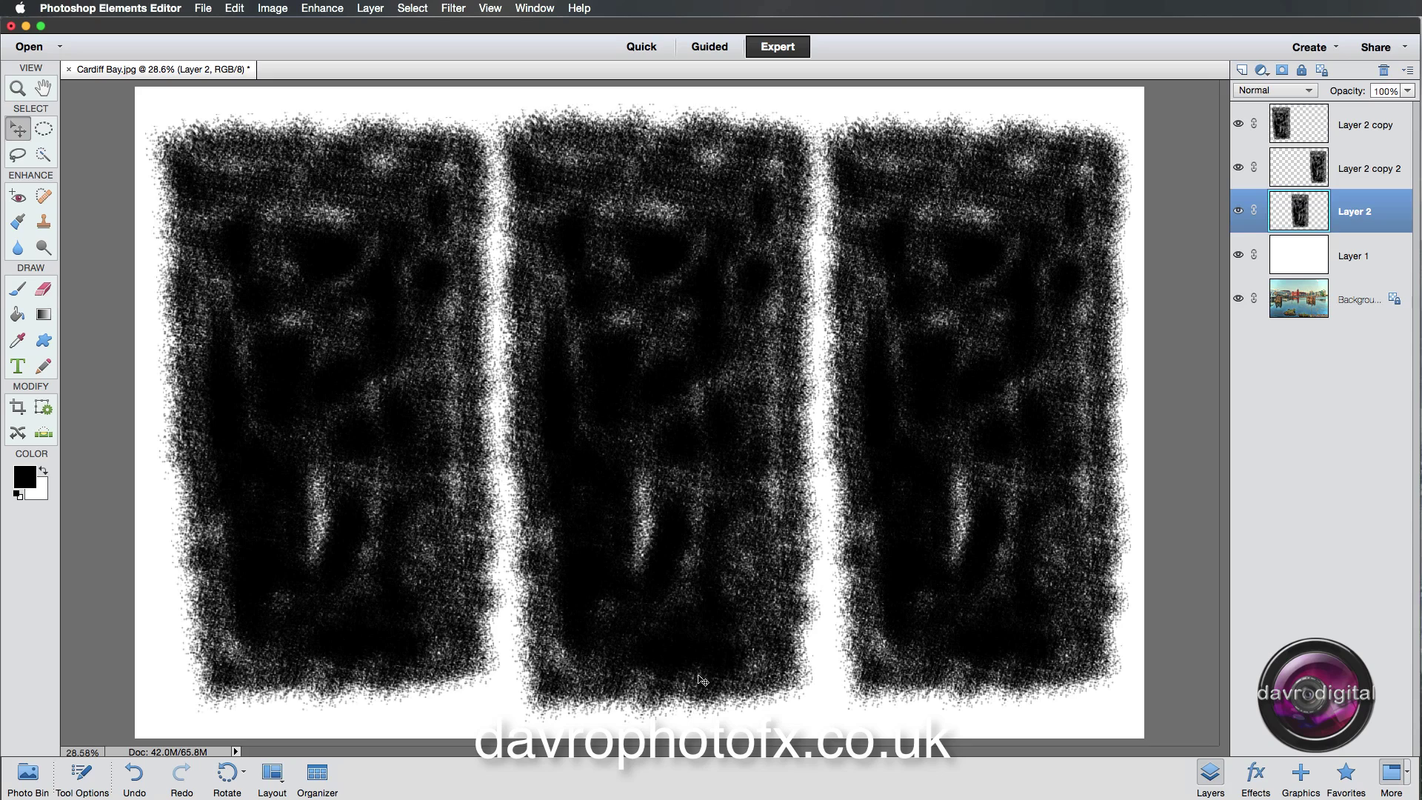
{"action": "left_click", "coordinate": [1360, 128]}
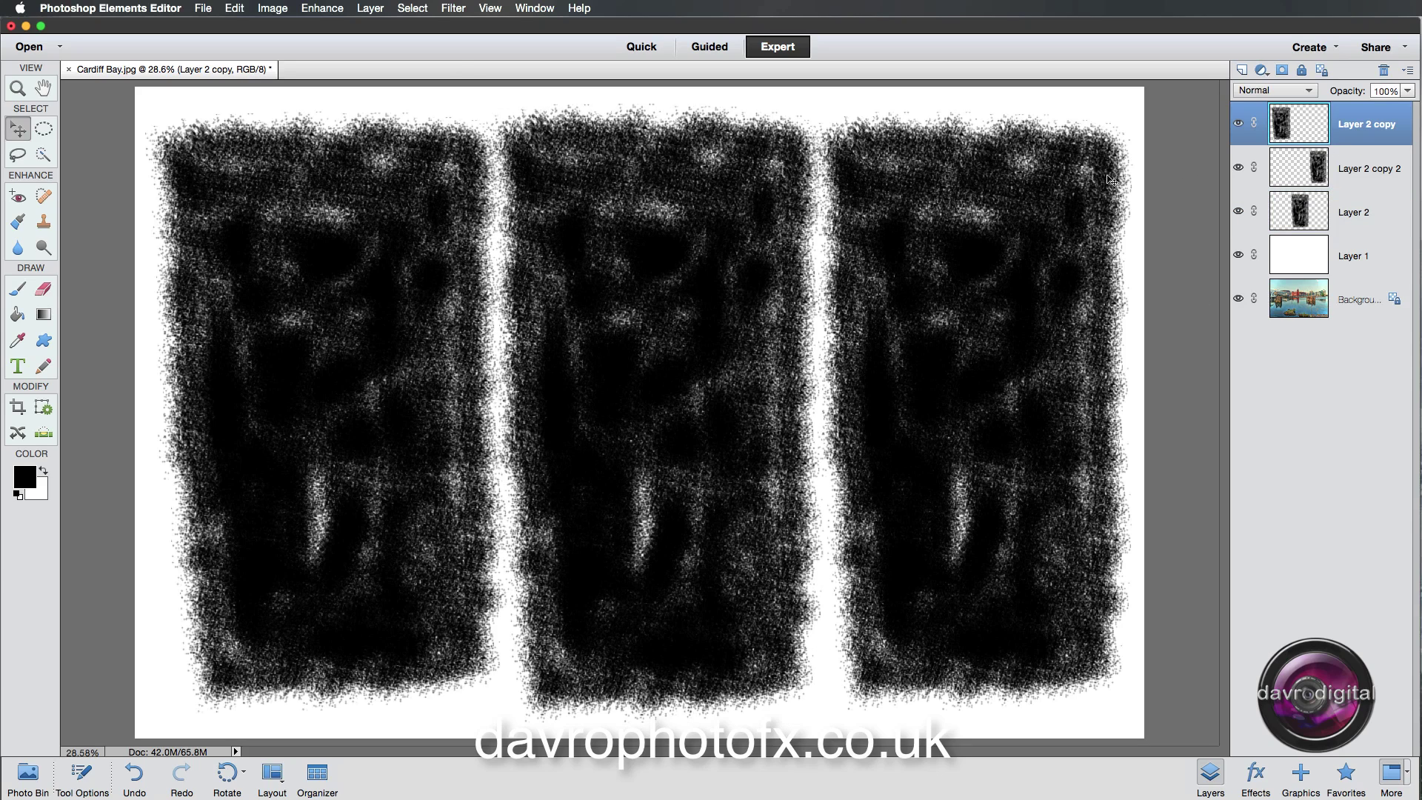
Merge Down three times, combining the three panel layers and white layer into Layer 1
{"action": "left_click", "coordinate": [371, 8]}
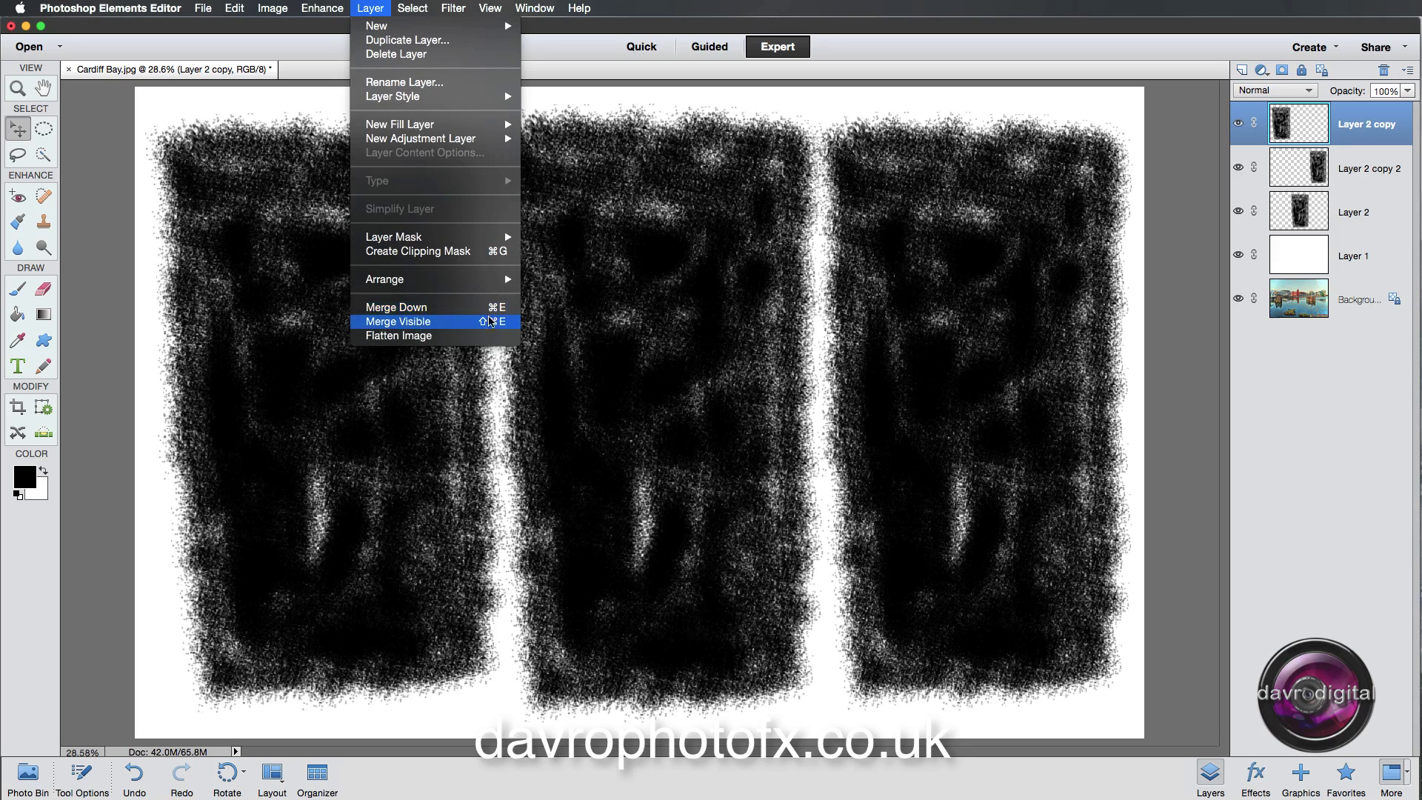
{"action": "left_click", "coordinate": [500, 312]}
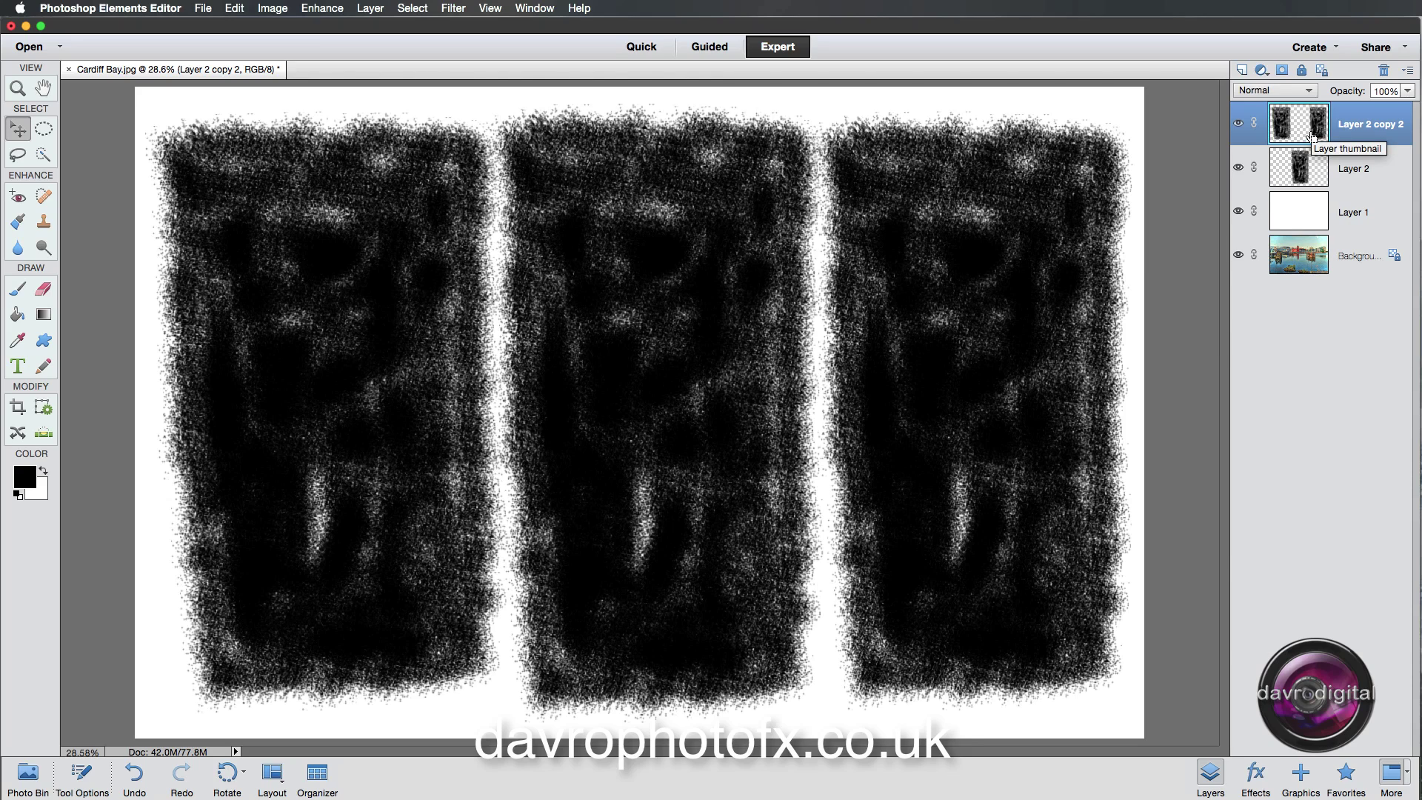
{"action": "key", "text": "super+e"}
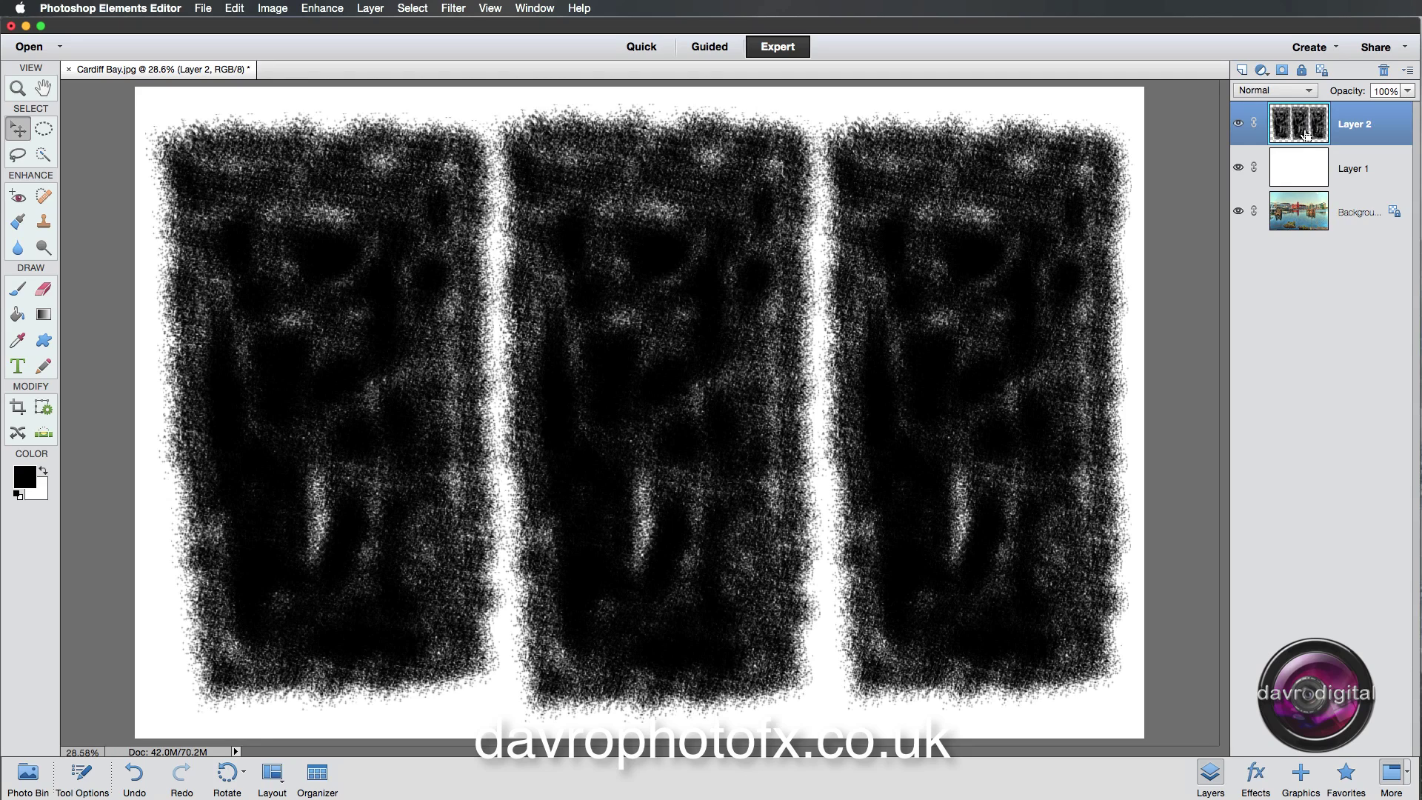
{"action": "key", "text": "super+e"}
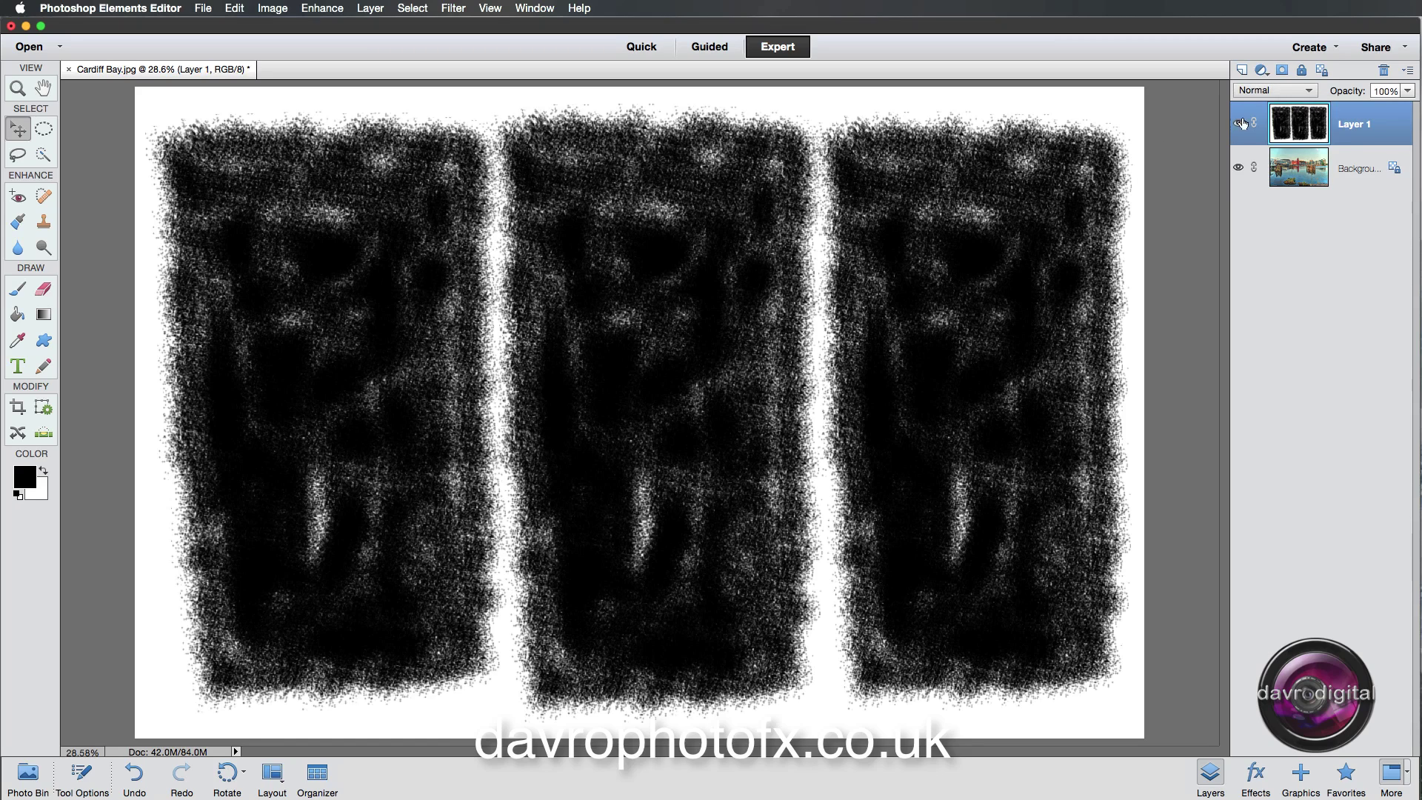
Set Layer 1's blend mode to Screen so the photo shows through the grunge panels
{"action": "left_click", "coordinate": [1264, 92]}
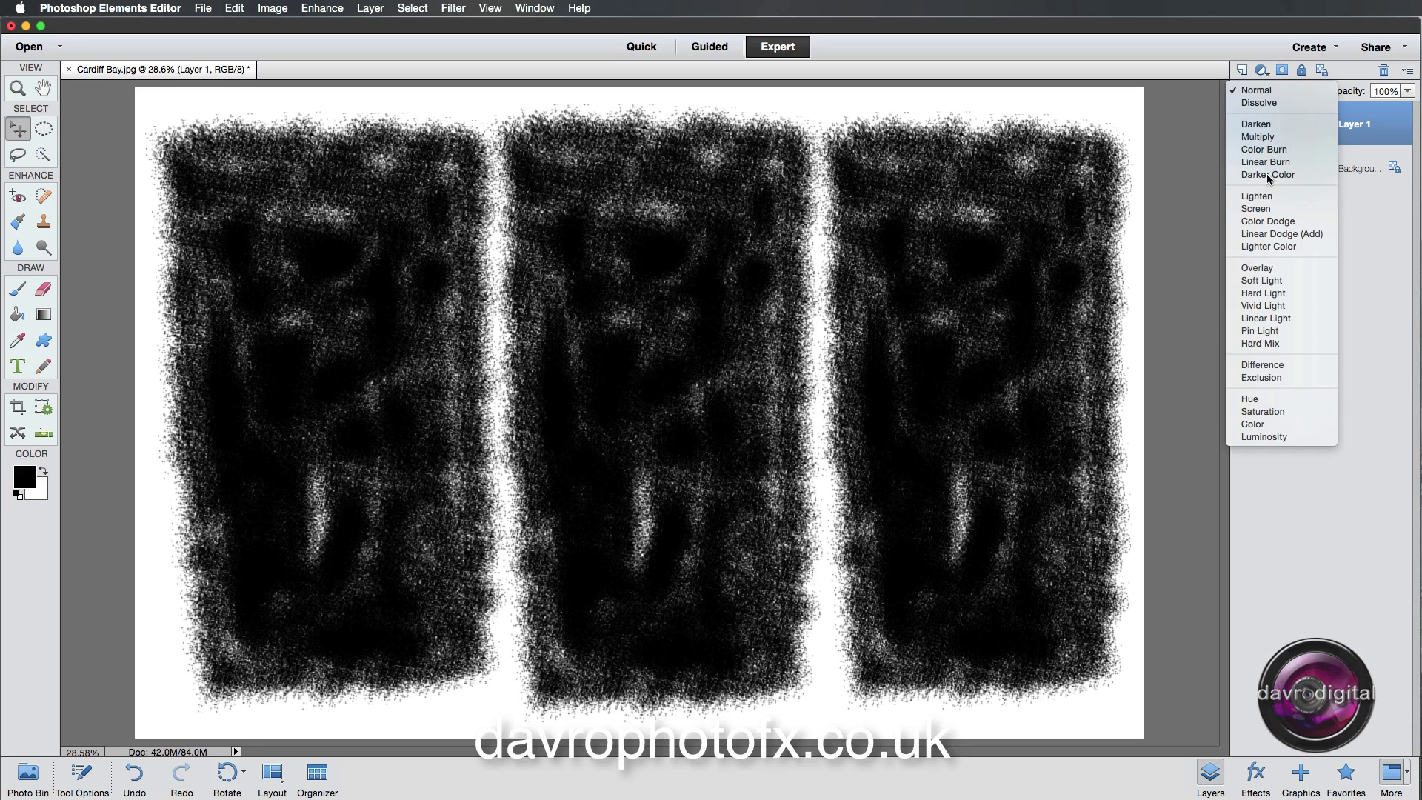
{"action": "left_click", "coordinate": [1268, 196]}
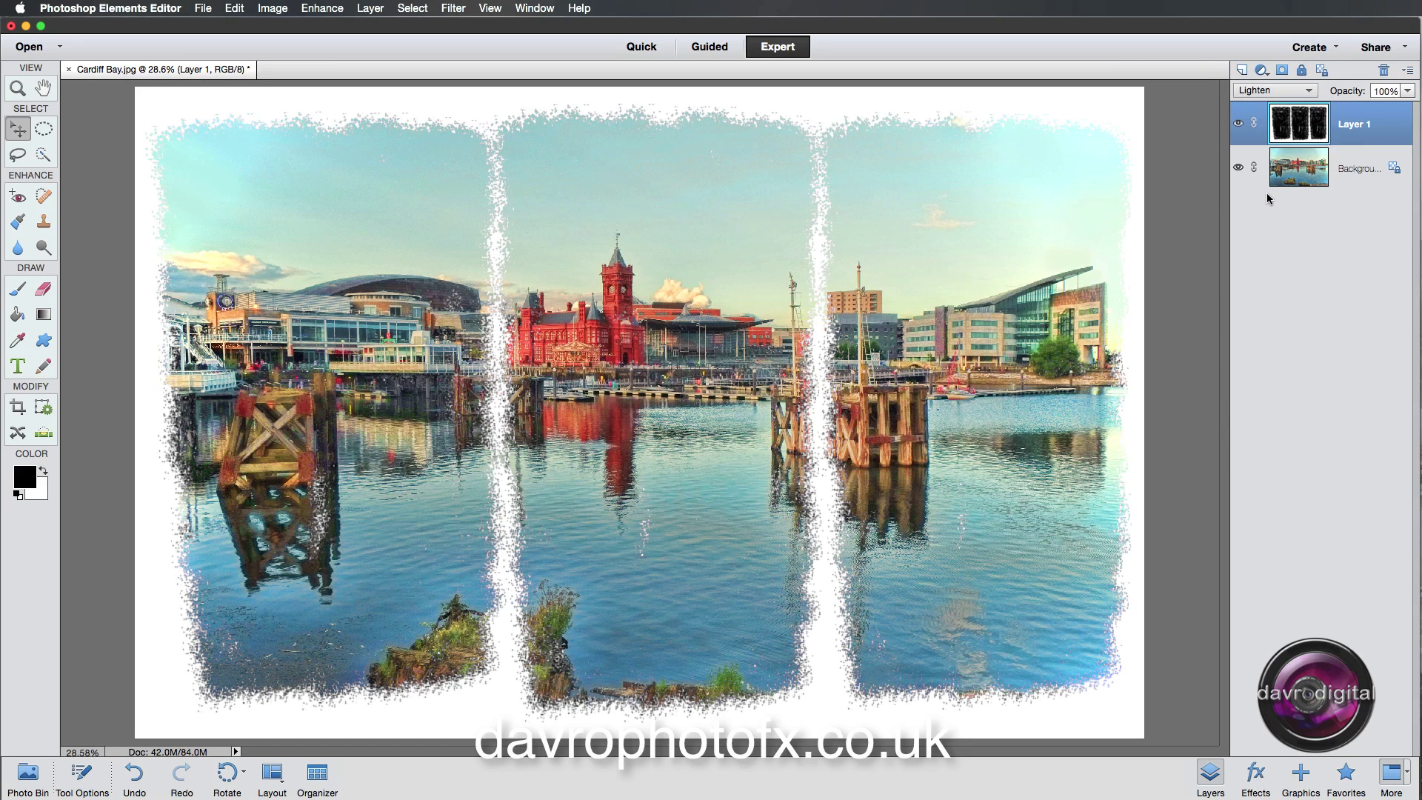
{"action": "left_click", "coordinate": [1270, 91]}
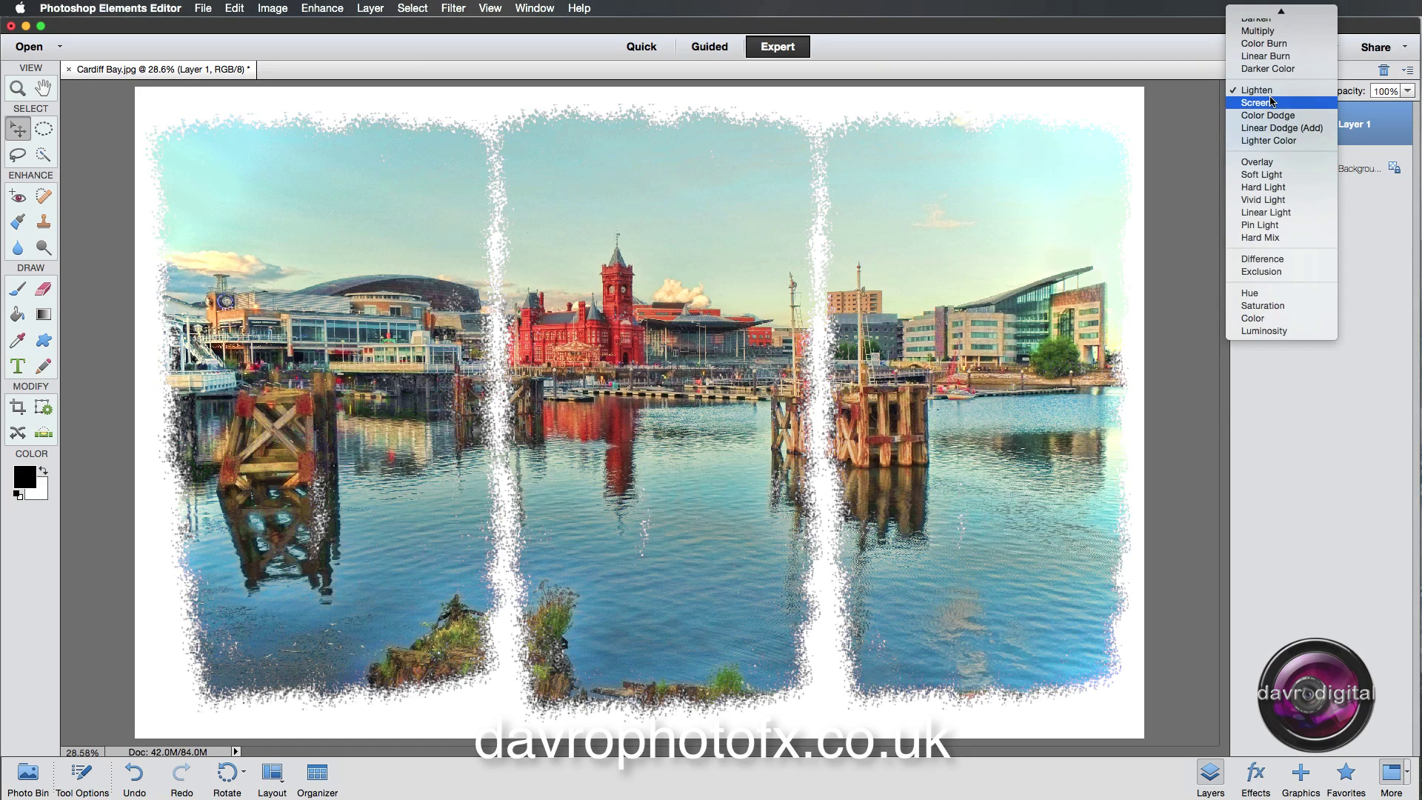
{"action": "left_click", "coordinate": [1271, 102]}
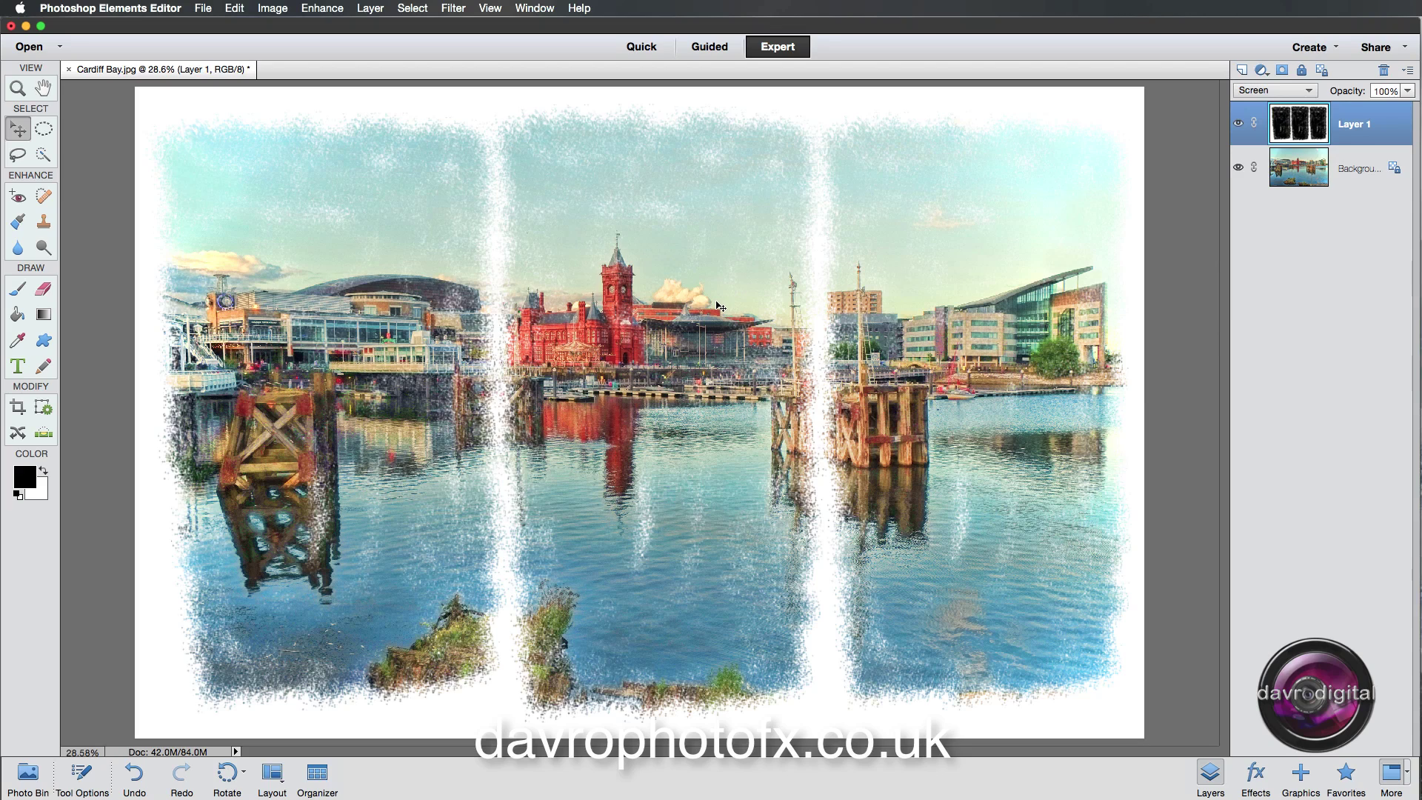
{"action": "key", "text": "b"}
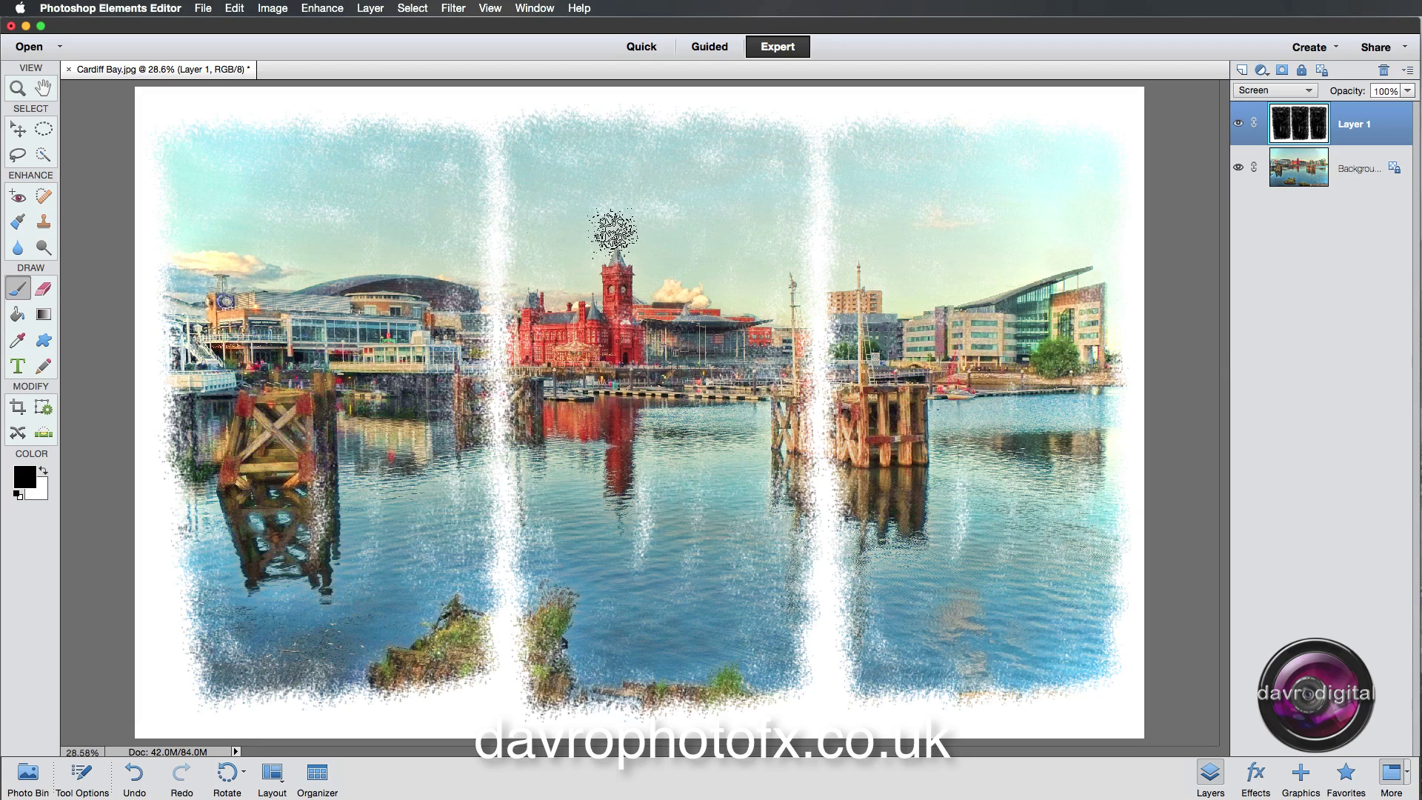
Paint white to widen the left-middle gap, then black to reveal more water on the left panel
{"action": "left_click", "coordinate": [50, 473]}
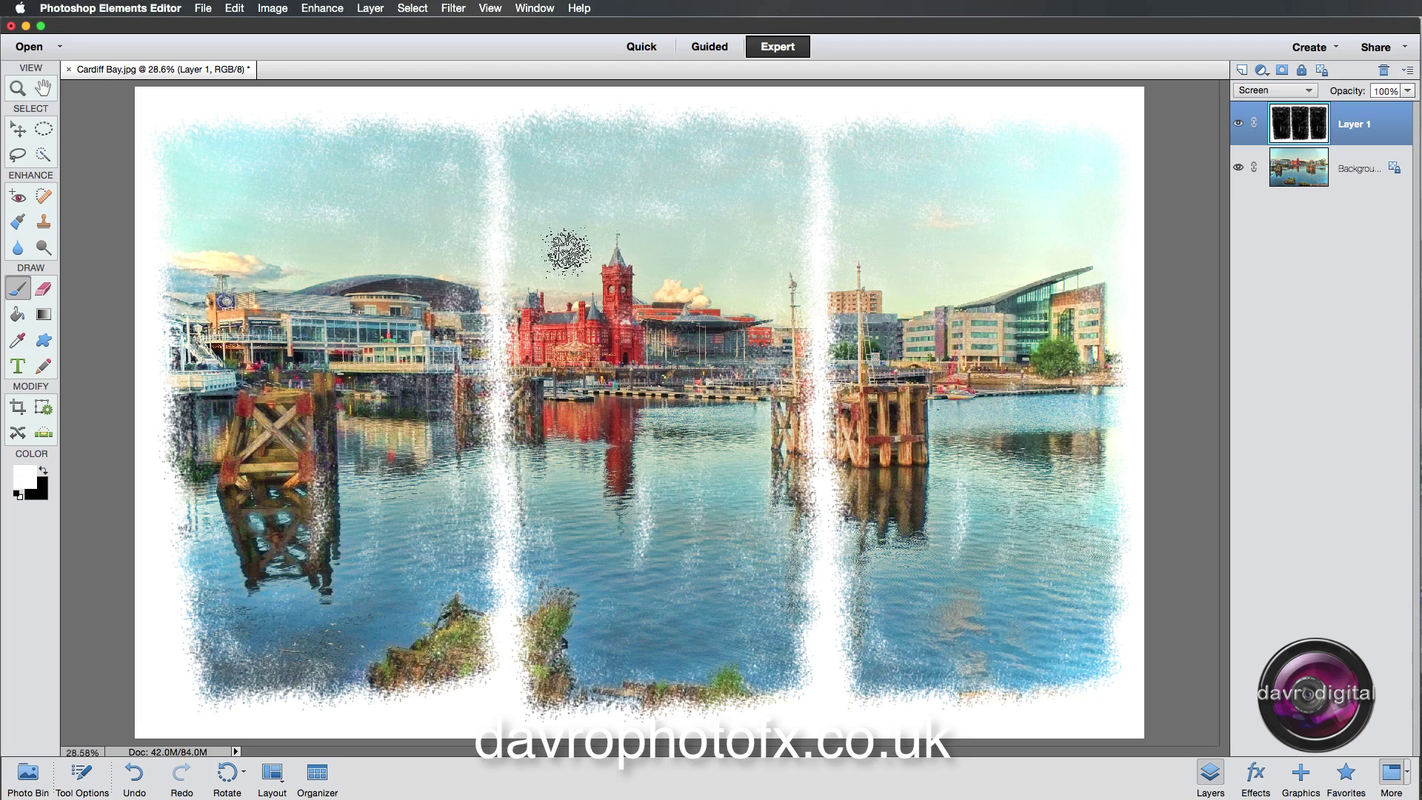
{"action": "mouse_move", "coordinate": [483, 115]}
{"action": "left_mouse_down"}
{"action": "mouse_move", "coordinate": [477, 436]}
{"action": "mouse_move", "coordinate": [486, 318]}
{"action": "mouse_move", "coordinate": [497, 482]}
{"action": "mouse_move", "coordinate": [482, 622]}
{"action": "mouse_move", "coordinate": [502, 655]}
{"action": "left_mouse_up"}
{"action": "key", "text": "x"}
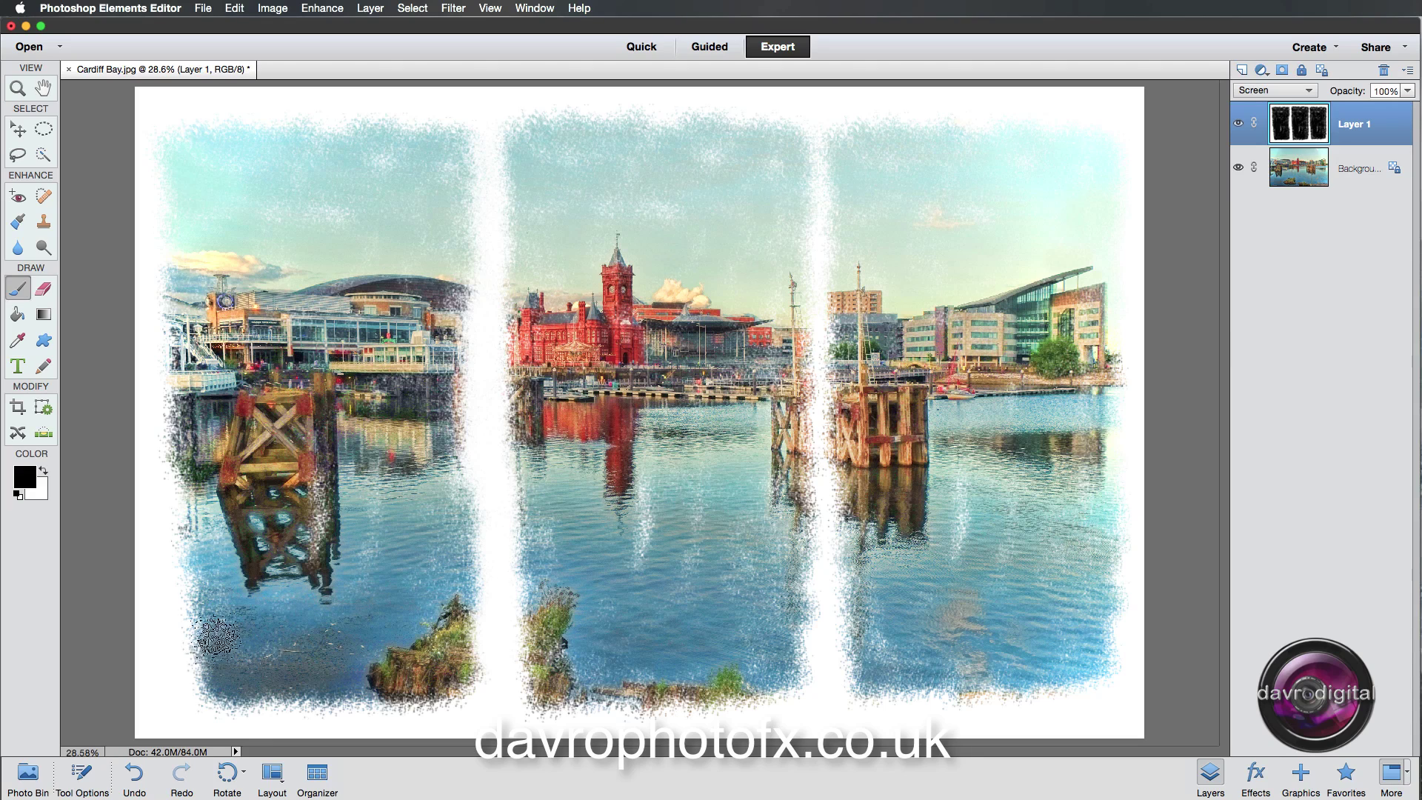
{"action": "mouse_move", "coordinate": [178, 496]}
{"action": "left_mouse_down"}
{"action": "mouse_move", "coordinate": [182, 675]}
{"action": "mouse_move", "coordinate": [200, 679]}
{"action": "mouse_move", "coordinate": [200, 635]}
{"action": "left_mouse_up"}
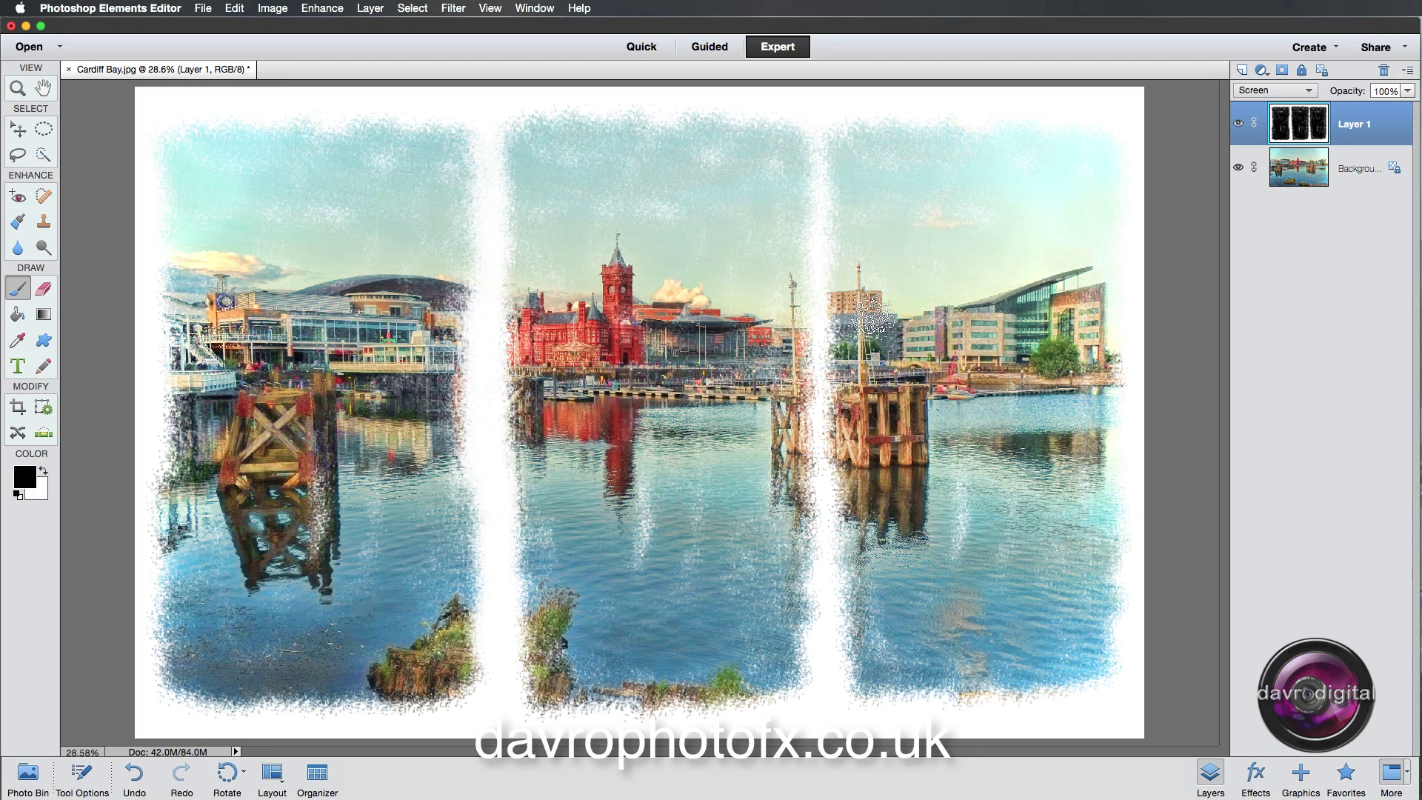
Whiten the gap between the middle and right panels and clean up the left panel's top sky edge
{"action": "key", "text": "x"}
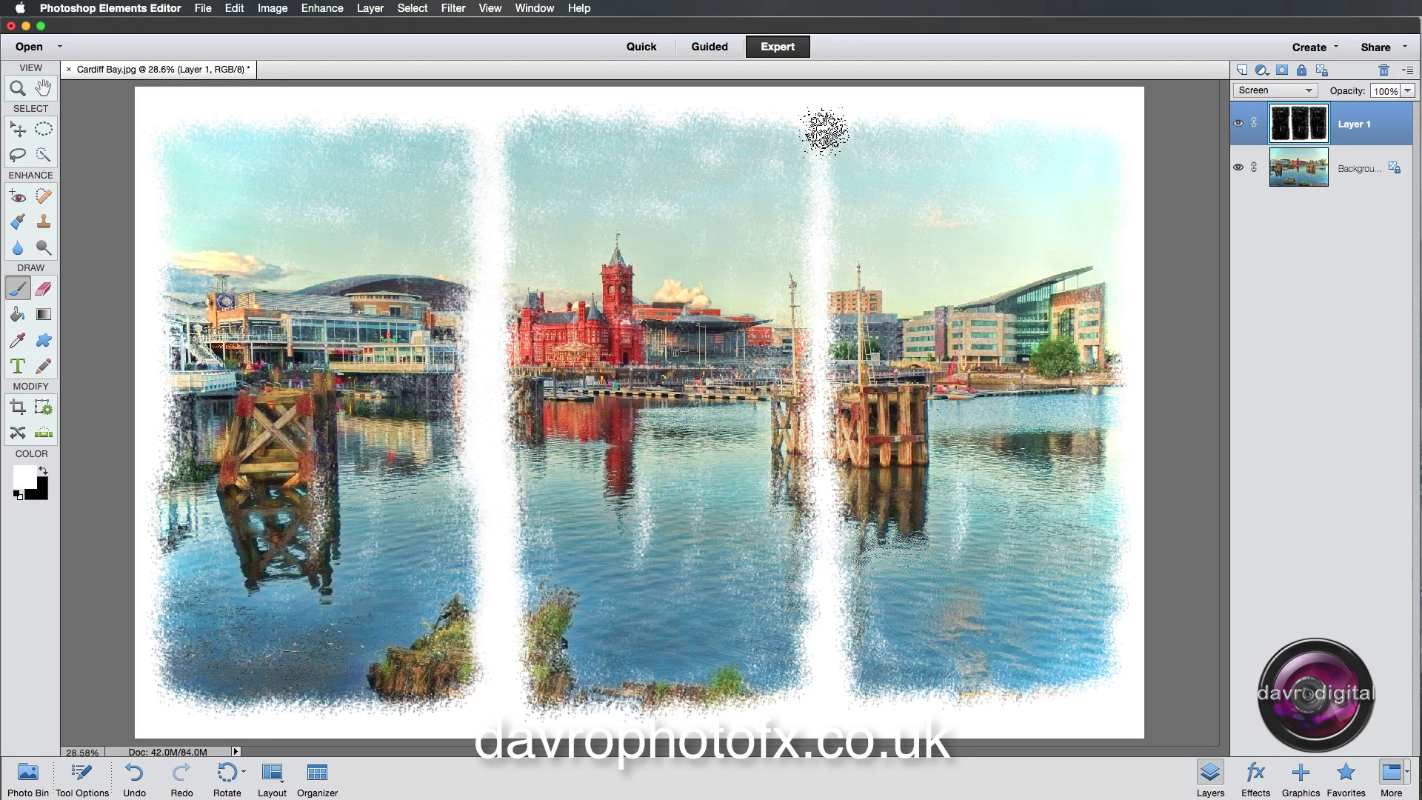
{"action": "mouse_move", "coordinate": [818, 115]}
{"action": "left_mouse_down"}
{"action": "mouse_move", "coordinate": [818, 686]}
{"action": "mouse_move", "coordinate": [870, 688]}
{"action": "left_mouse_up"}
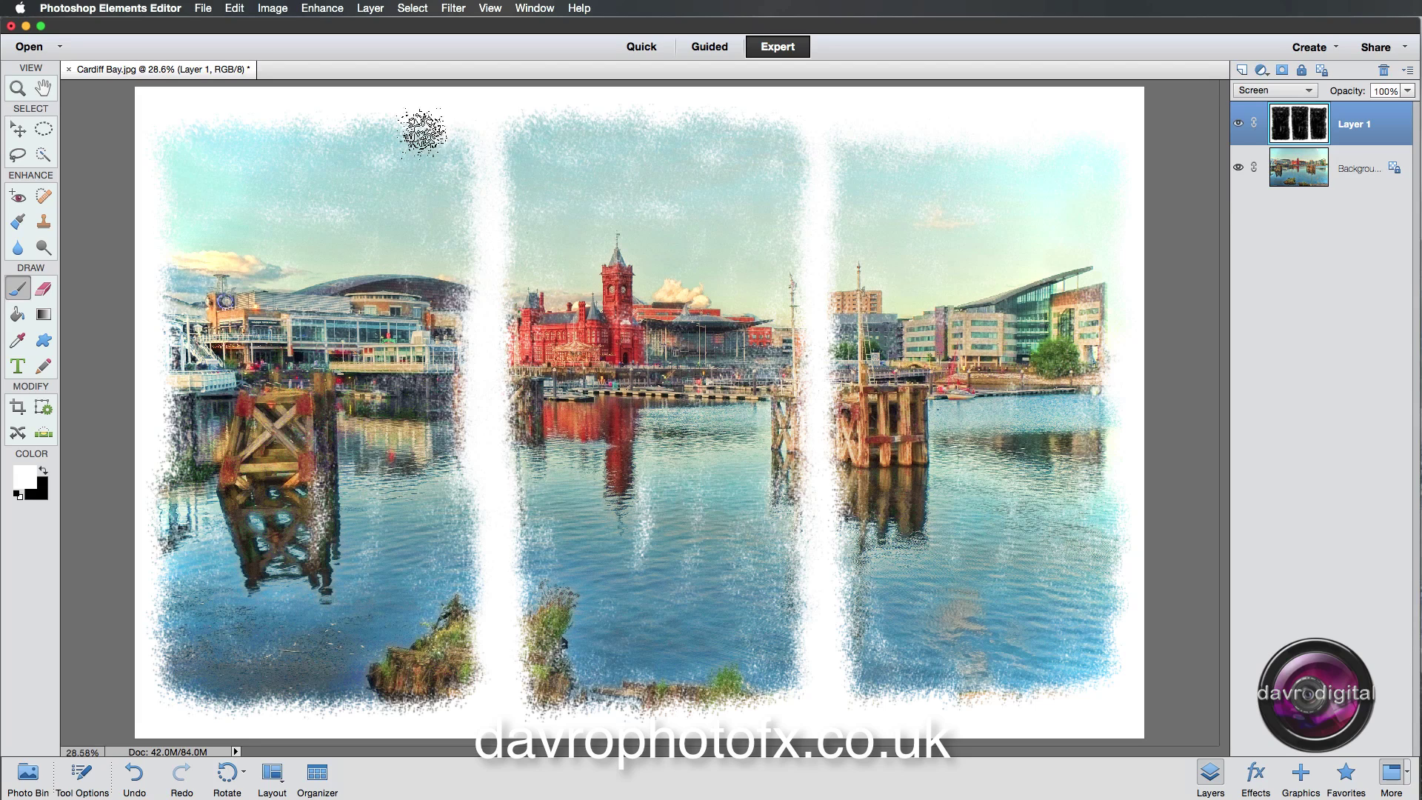
{"action": "mouse_move", "coordinate": [181, 137]}
{"action": "left_mouse_down"}
{"action": "mouse_move", "coordinate": [380, 133]}
{"action": "mouse_move", "coordinate": [368, 174]}
{"action": "left_mouse_up"}
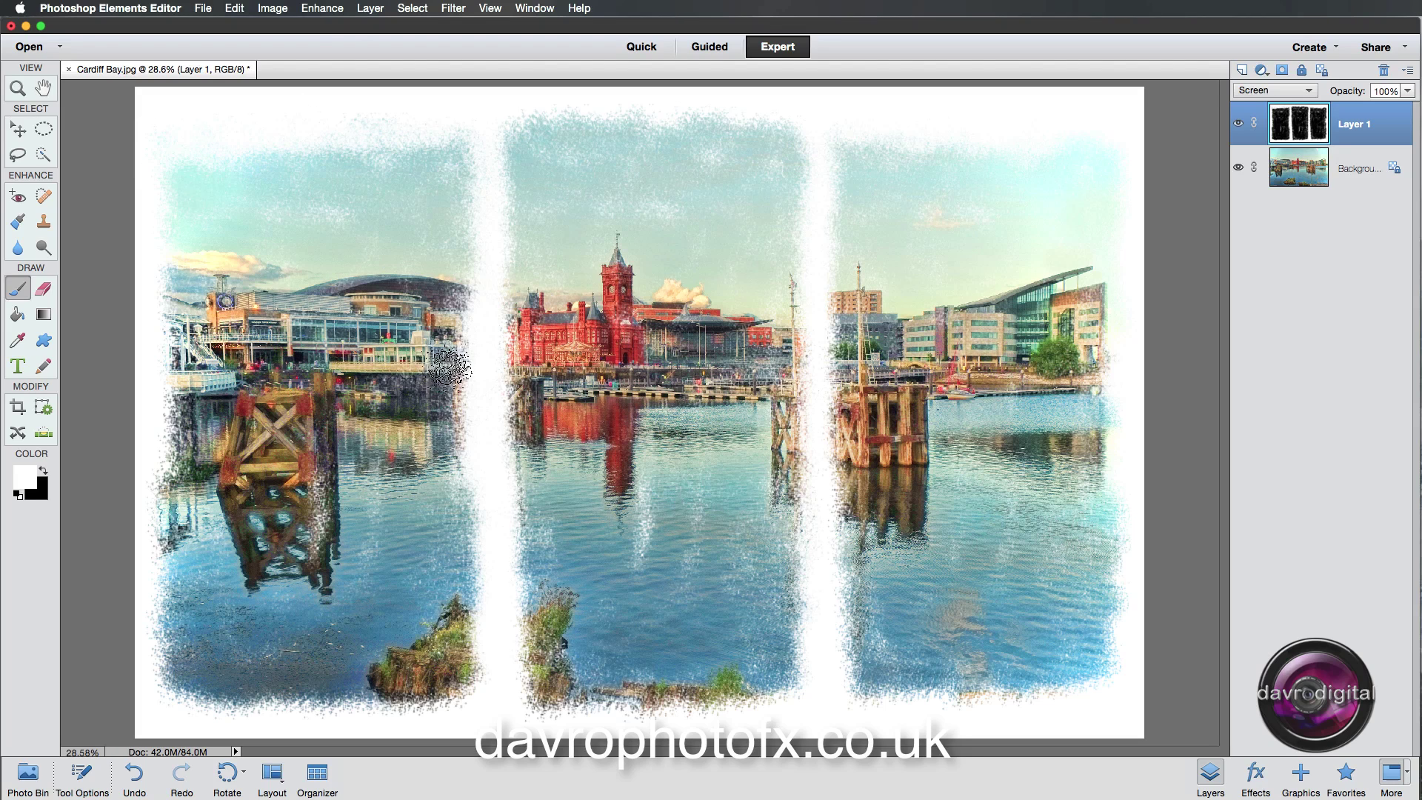
Paint black on Layer 1 along the centre panel's bottom and across the tops of both gaps
{"action": "key", "text": "x"}
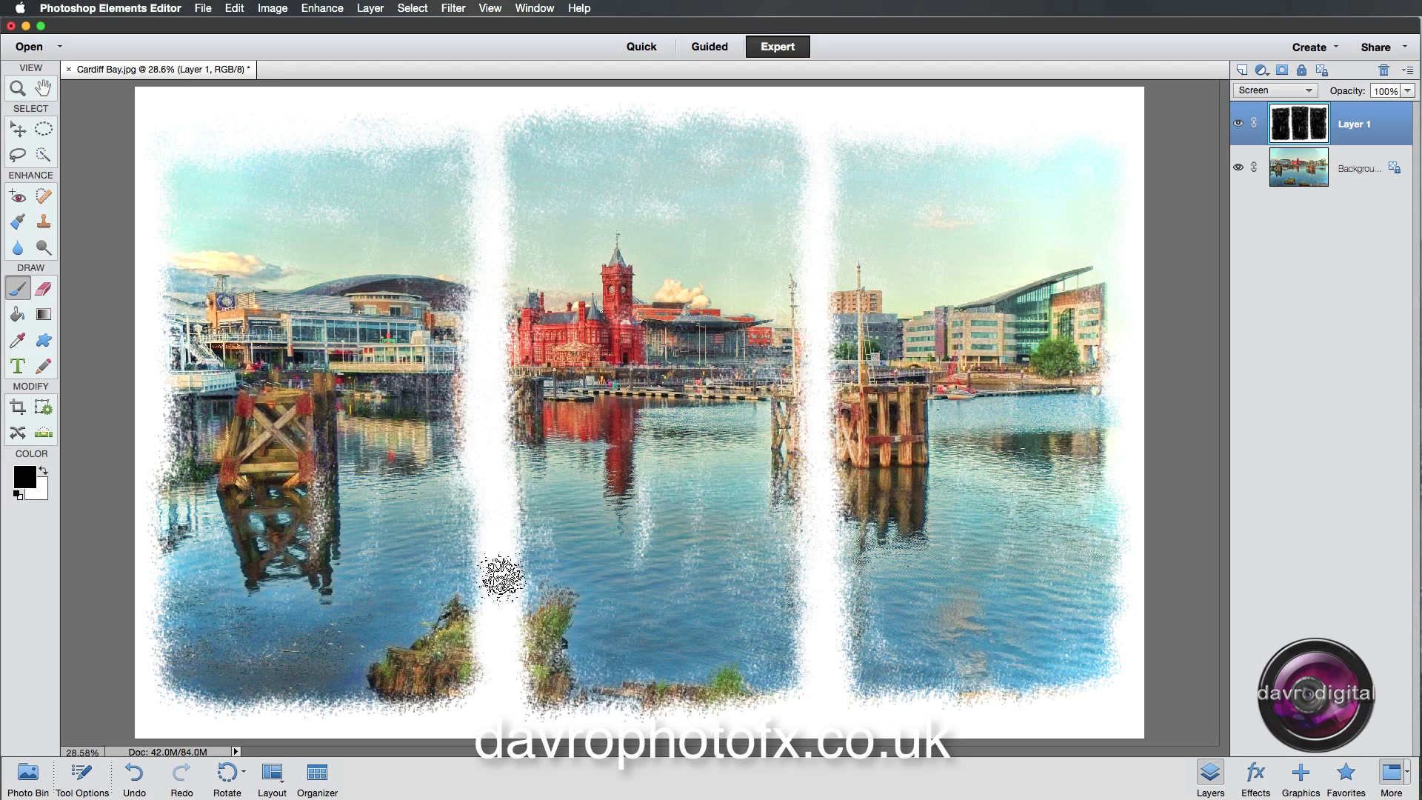
{"action": "left_click_drag", "start_coordinate": [767, 696], "coordinate": [598, 685]}
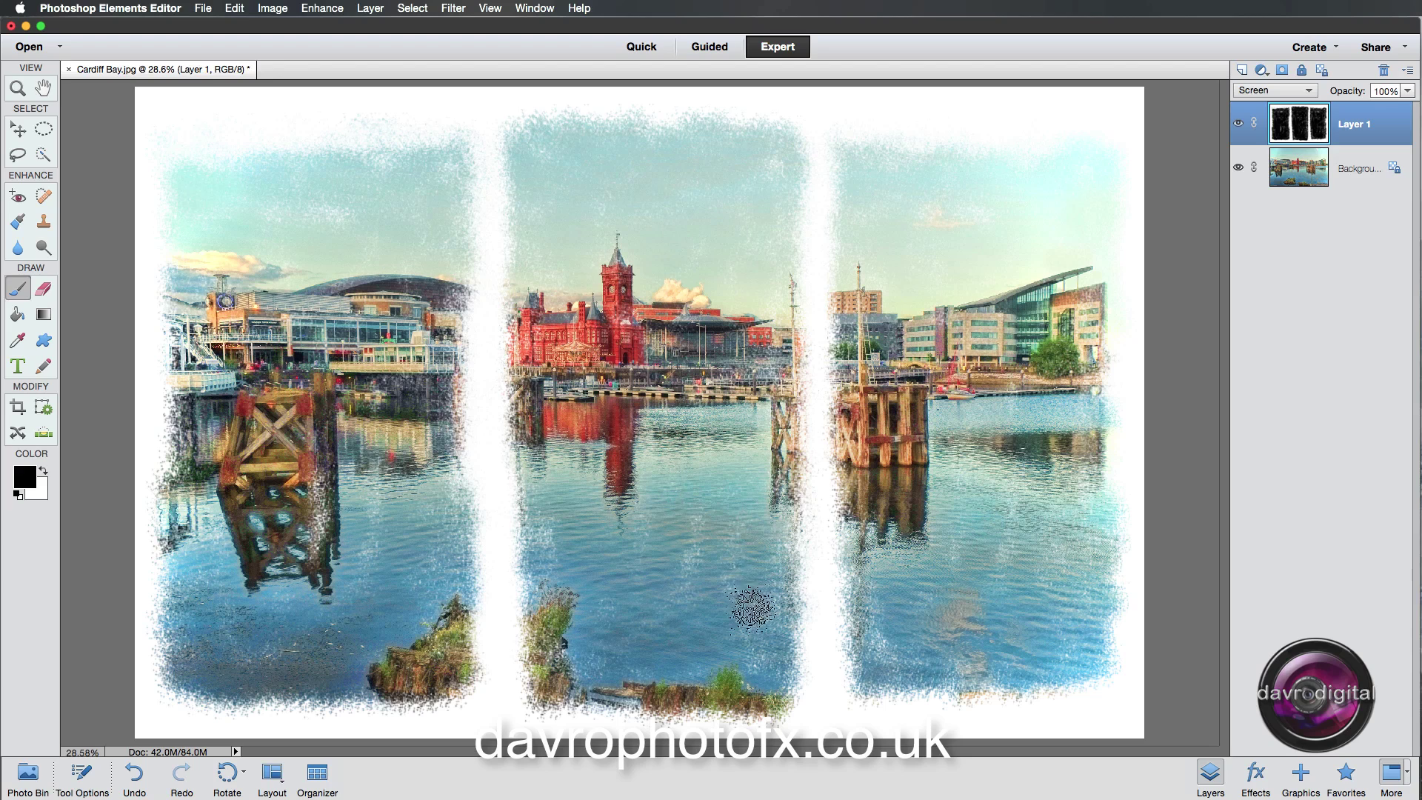
{"action": "key", "text": "BackSpace"}
{"action": "key", "text": "super+z"}
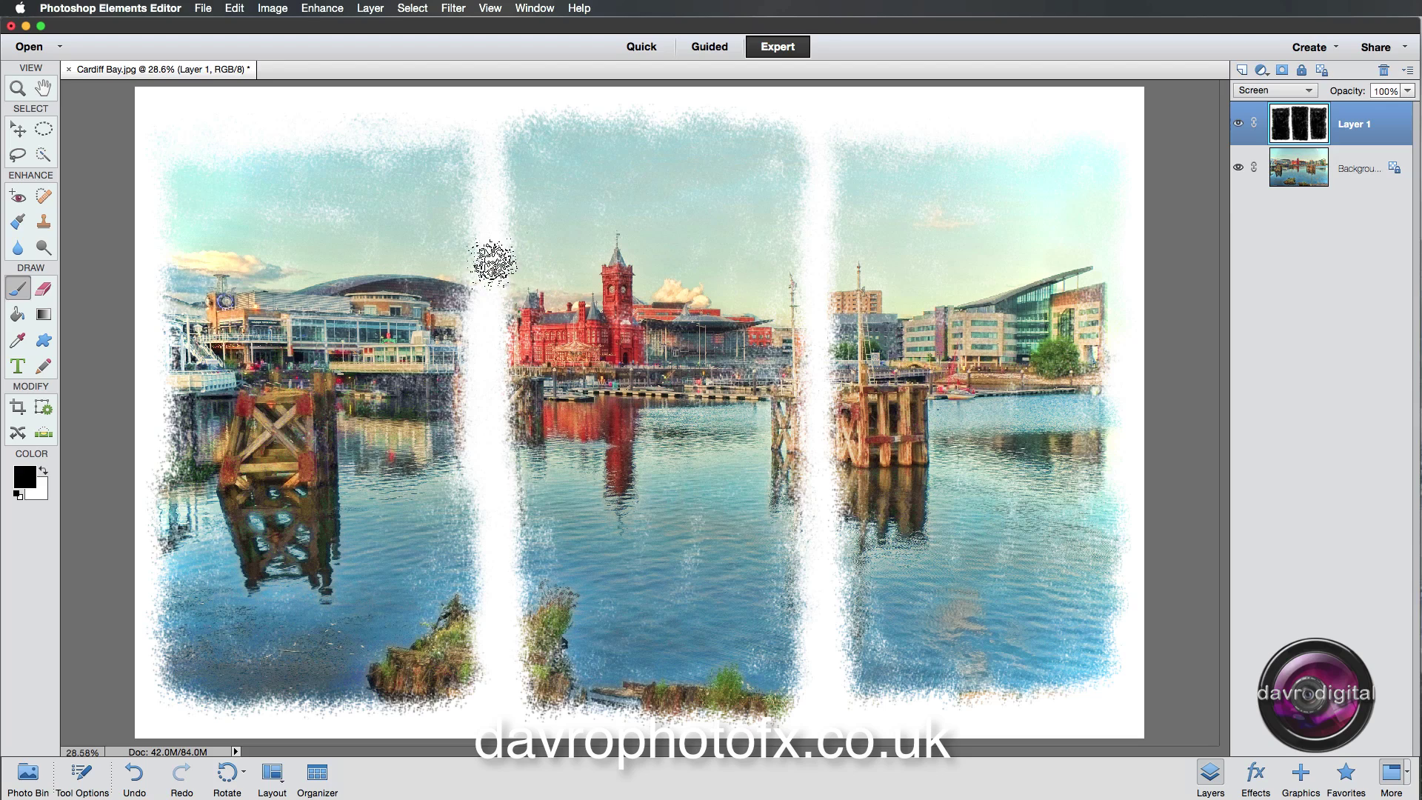
{"action": "mouse_move", "coordinate": [180, 136]}
{"action": "left_mouse_down"}
{"action": "mouse_move", "coordinate": [792, 157]}
{"action": "mouse_move", "coordinate": [1092, 143]}
{"action": "left_mouse_up"}
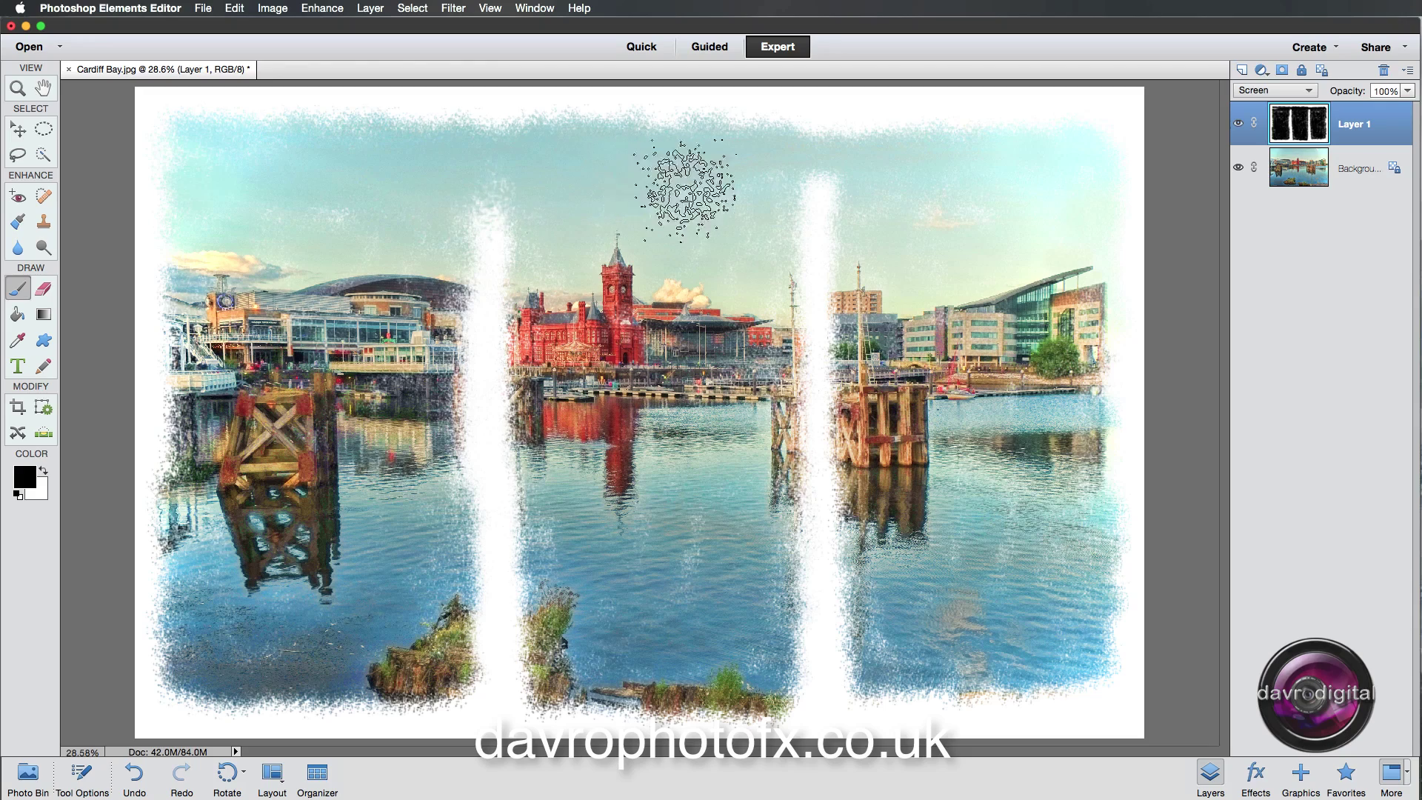
Paint the photo over the white gaps, then undo both strokes to restore the full-height gaps
{"action": "left_click_drag", "start_coordinate": [983, 213], "coordinate": [380, 237]}
{"action": "mouse_move", "coordinate": [508, 252]}
{"action": "left_mouse_down"}
{"action": "mouse_move", "coordinate": [673, 354]}
{"action": "mouse_move", "coordinate": [562, 466]}
{"action": "mouse_move", "coordinate": [571, 515]}
{"action": "mouse_move", "coordinate": [436, 581]}
{"action": "mouse_move", "coordinate": [440, 627]}
{"action": "mouse_move", "coordinate": [492, 672]}
{"action": "mouse_move", "coordinate": [776, 603]}
{"action": "mouse_move", "coordinate": [752, 597]}
{"action": "mouse_move", "coordinate": [783, 636]}
{"action": "mouse_move", "coordinate": [869, 638]}
{"action": "mouse_move", "coordinate": [832, 640]}
{"action": "mouse_move", "coordinate": [813, 349]}
{"action": "mouse_move", "coordinate": [821, 457]}
{"action": "mouse_move", "coordinate": [827, 285]}
{"action": "mouse_move", "coordinate": [812, 289]}
{"action": "mouse_move", "coordinate": [818, 302]}
{"action": "mouse_move", "coordinate": [833, 261]}
{"action": "mouse_move", "coordinate": [893, 256]}
{"action": "mouse_move", "coordinate": [916, 294]}
{"action": "mouse_move", "coordinate": [1034, 289]}
{"action": "mouse_move", "coordinate": [829, 411]}
{"action": "left_mouse_up"}
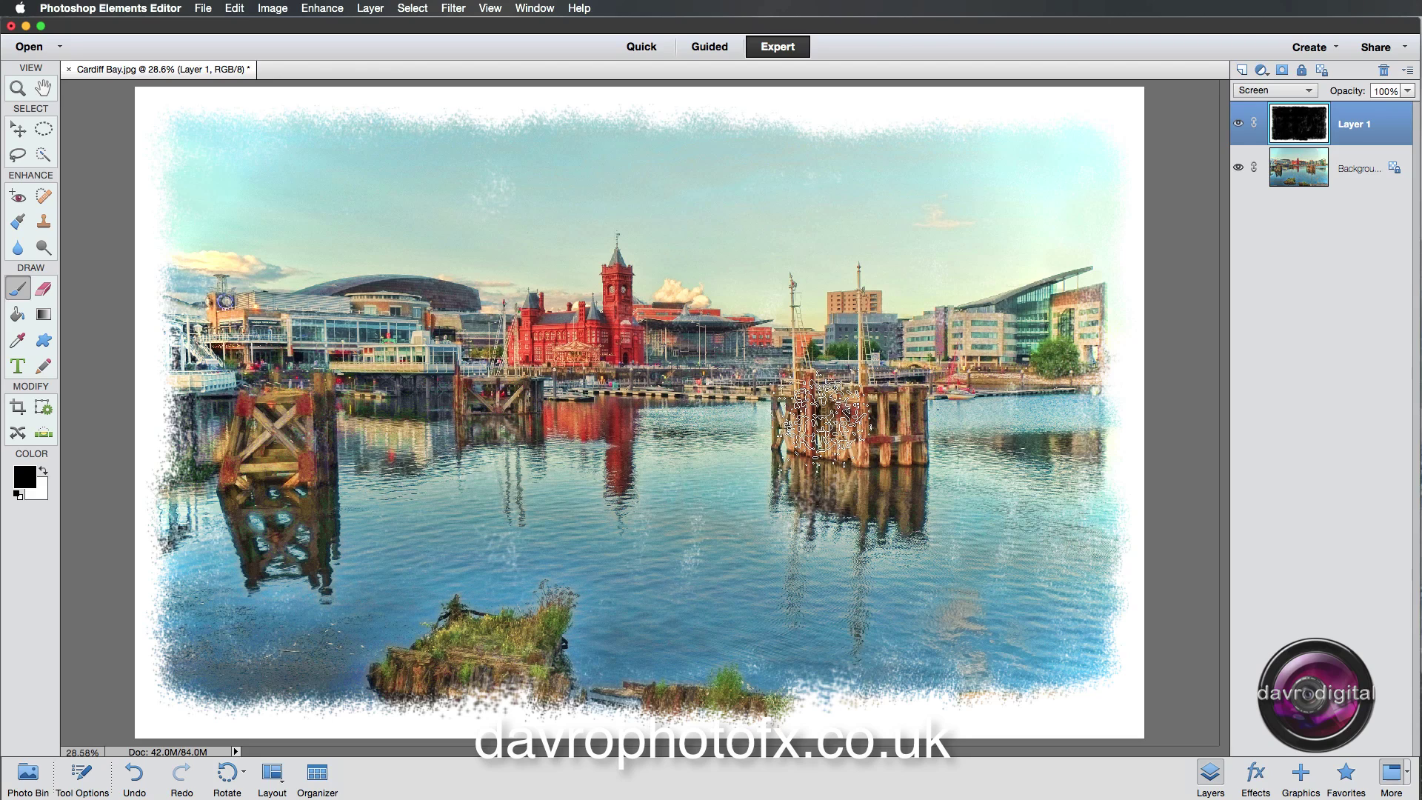
{"action": "key", "text": "super+z"}
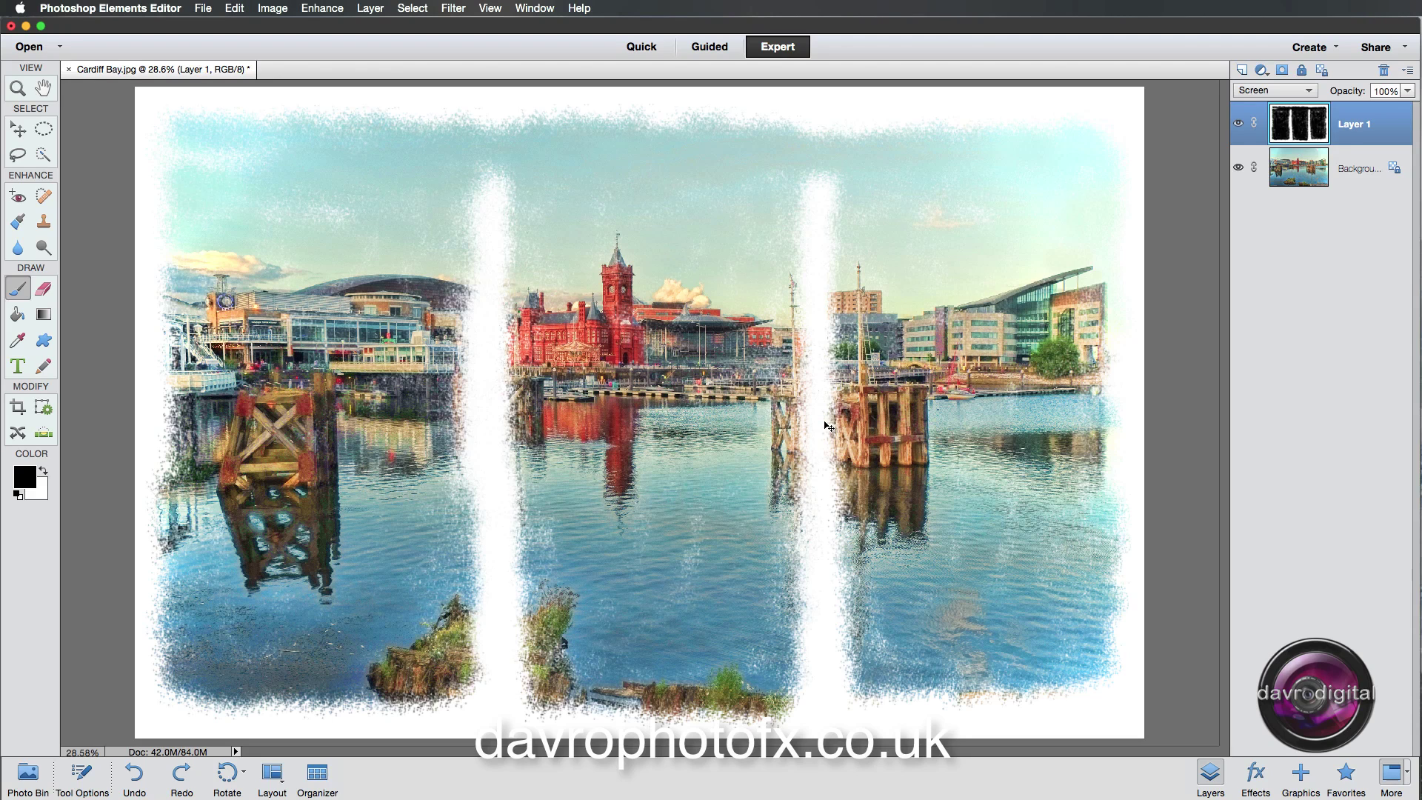
{"action": "key", "text": "super+z"}
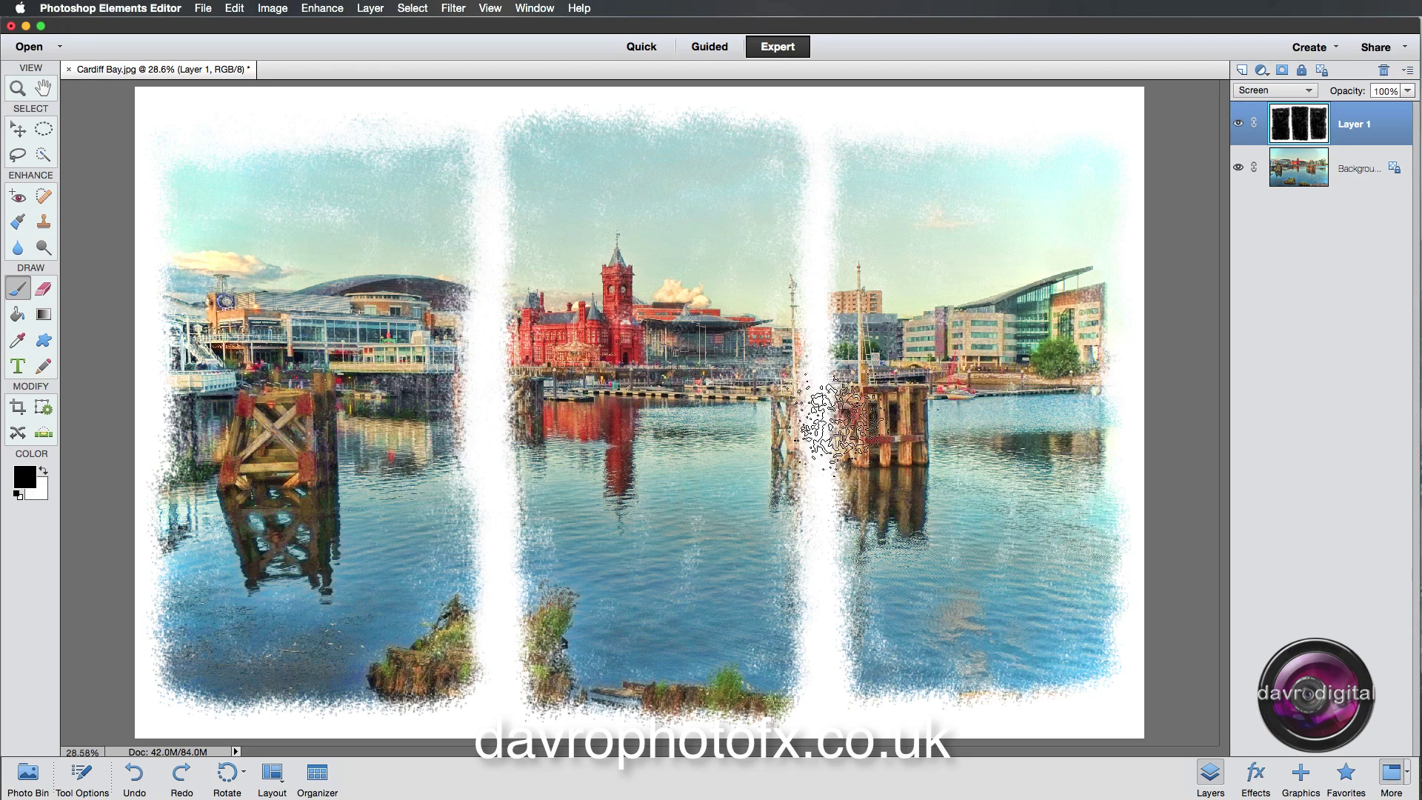